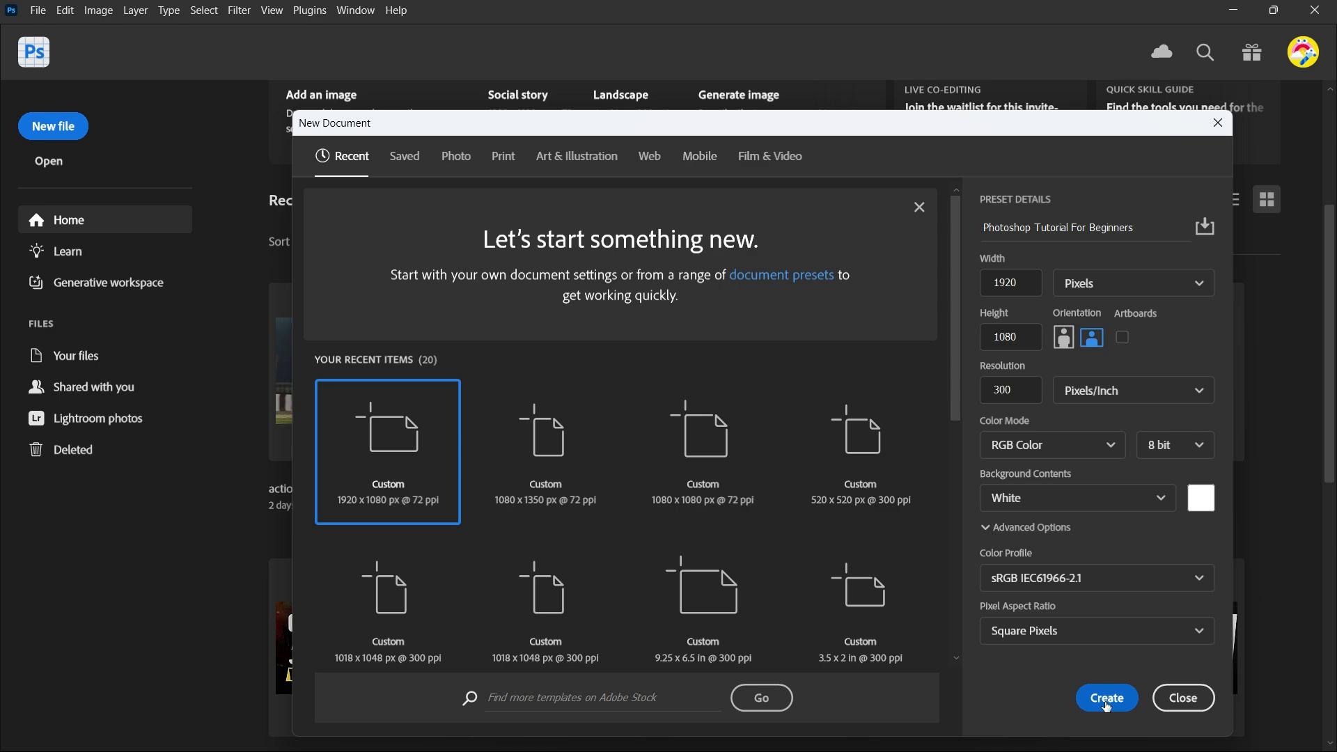
- Create the 1920 × 1080 px white document and add a locked black Solid Color fill layer above the background
{"action": "left_click", "coordinate": [1107, 698]}
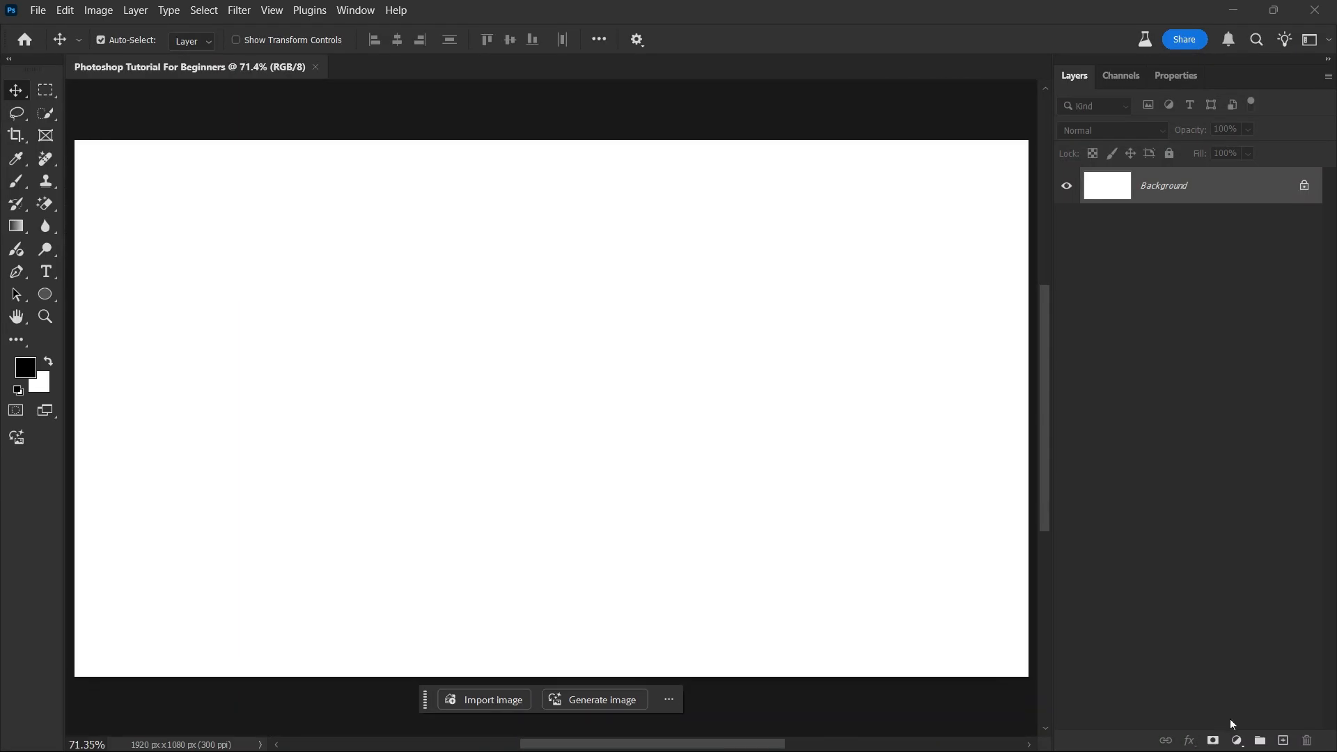
{"action": "left_click", "coordinate": [1238, 740]}
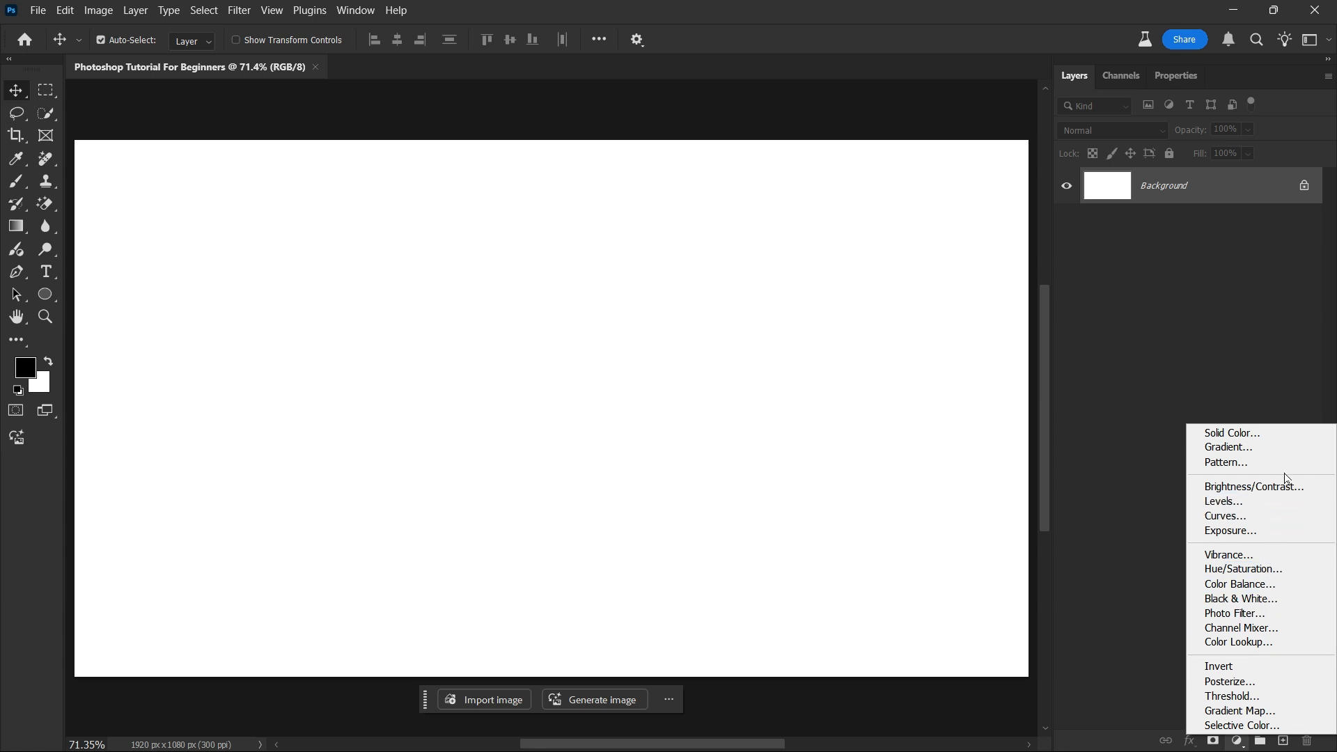
{"action": "left_click", "coordinate": [1291, 434]}
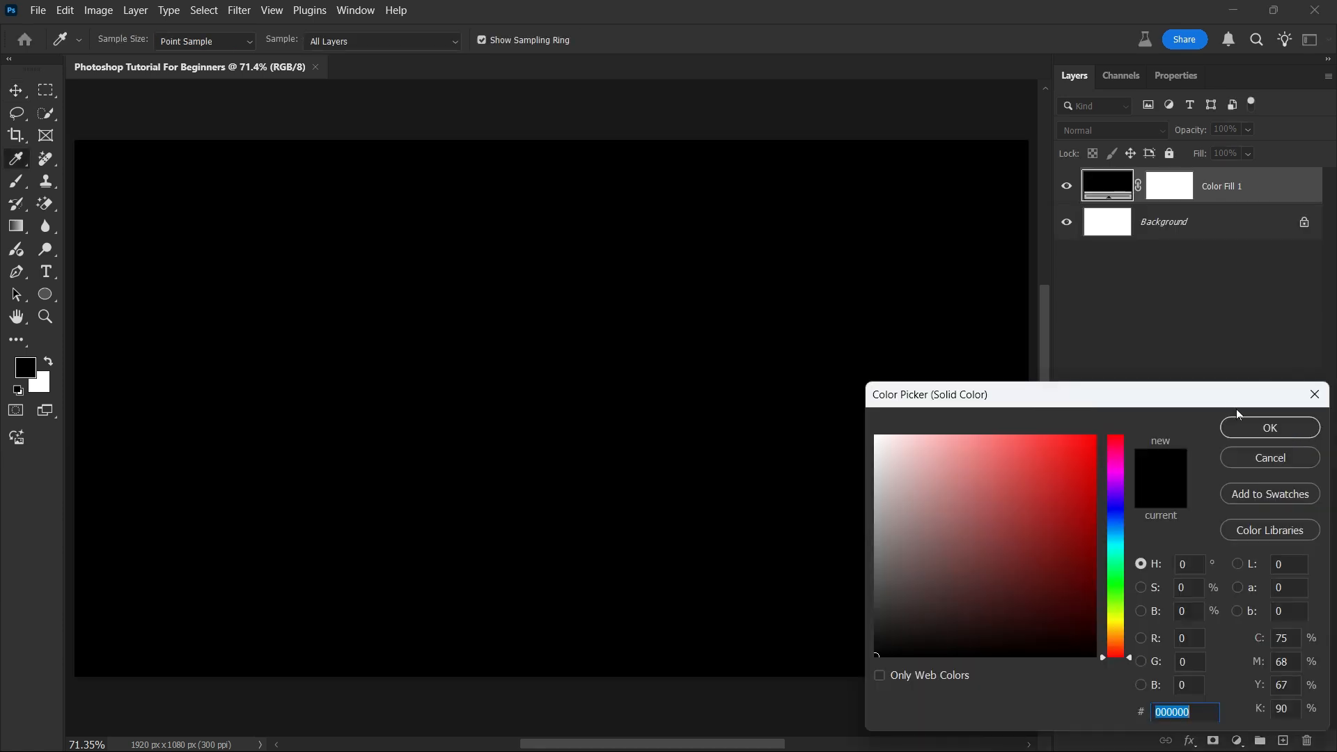
{"action": "left_click_drag", "start_coordinate": [1237, 412], "coordinate": [1092, 231]}
{"action": "left_click", "coordinate": [1126, 249]}
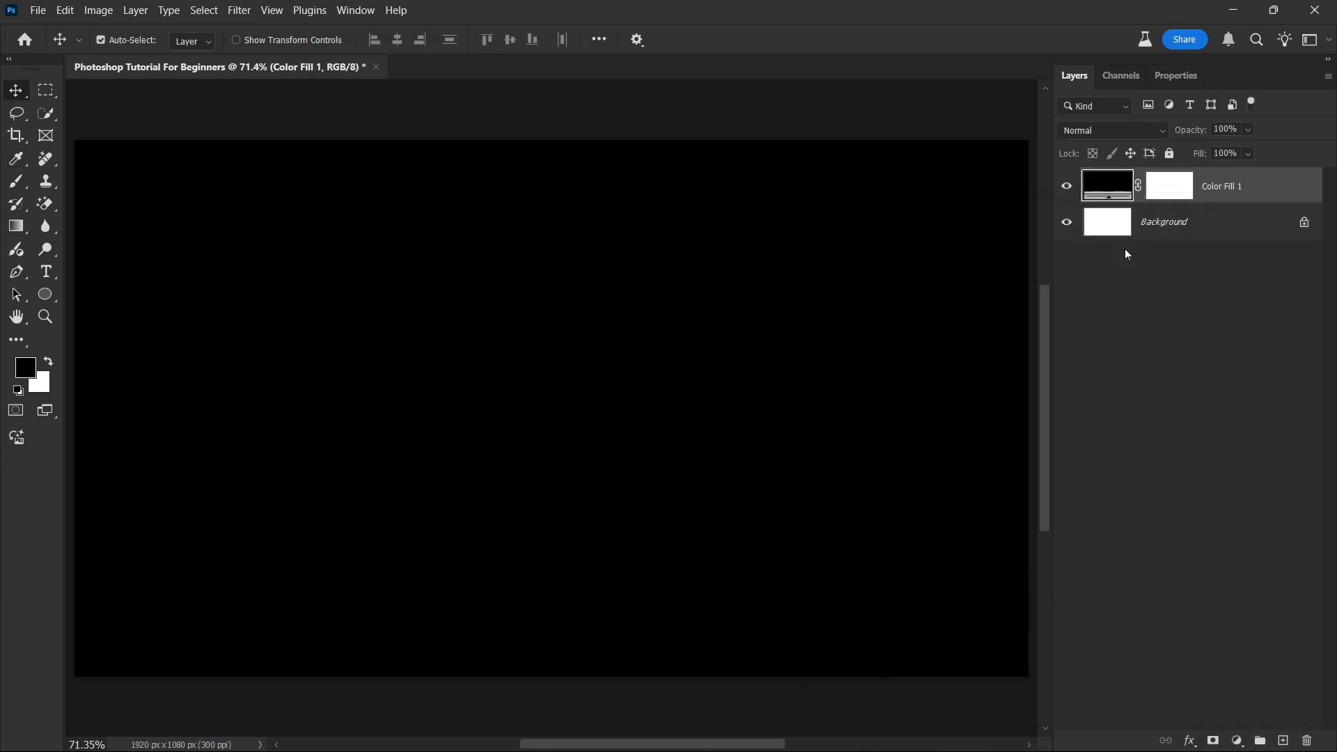
{"action": "left_click", "coordinate": [1170, 154]}
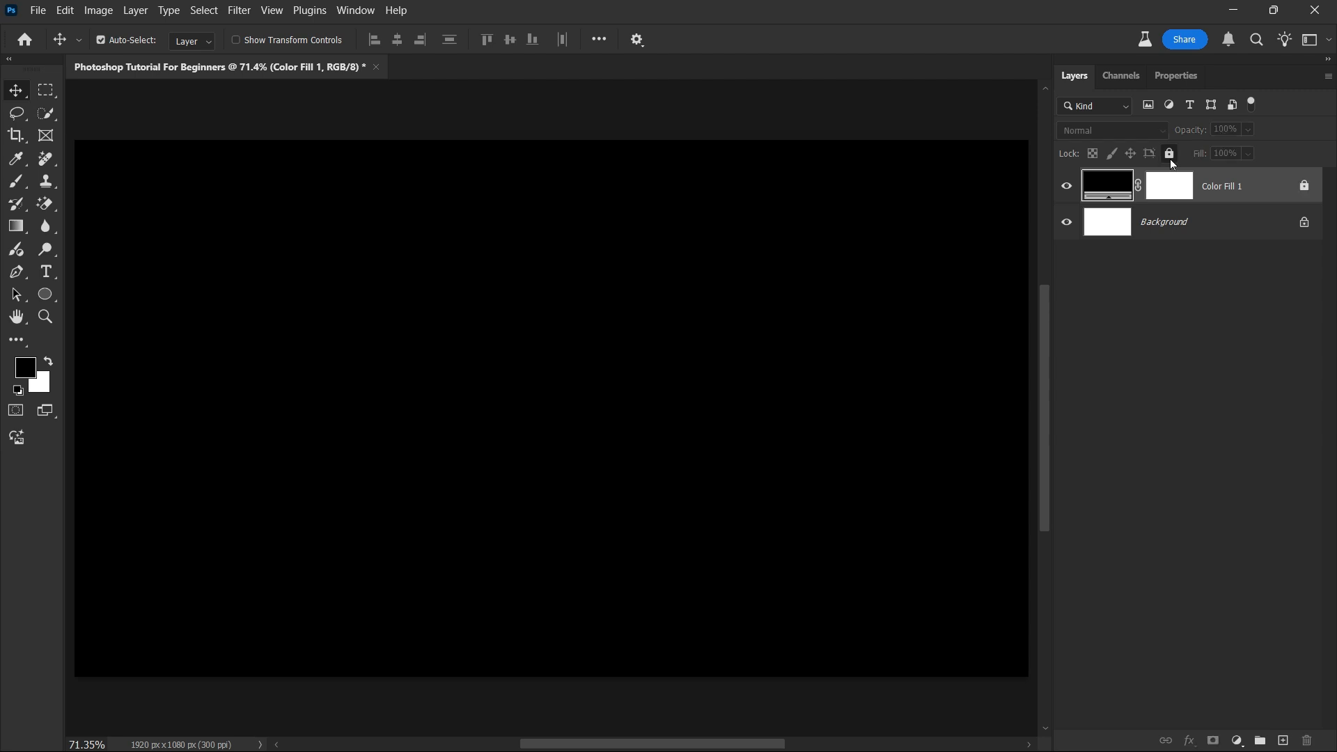
- Add the white text "LEARN" in Gotham Black, 17.04 pt, on the canvas
{"action": "left_click", "coordinate": [46, 271]}
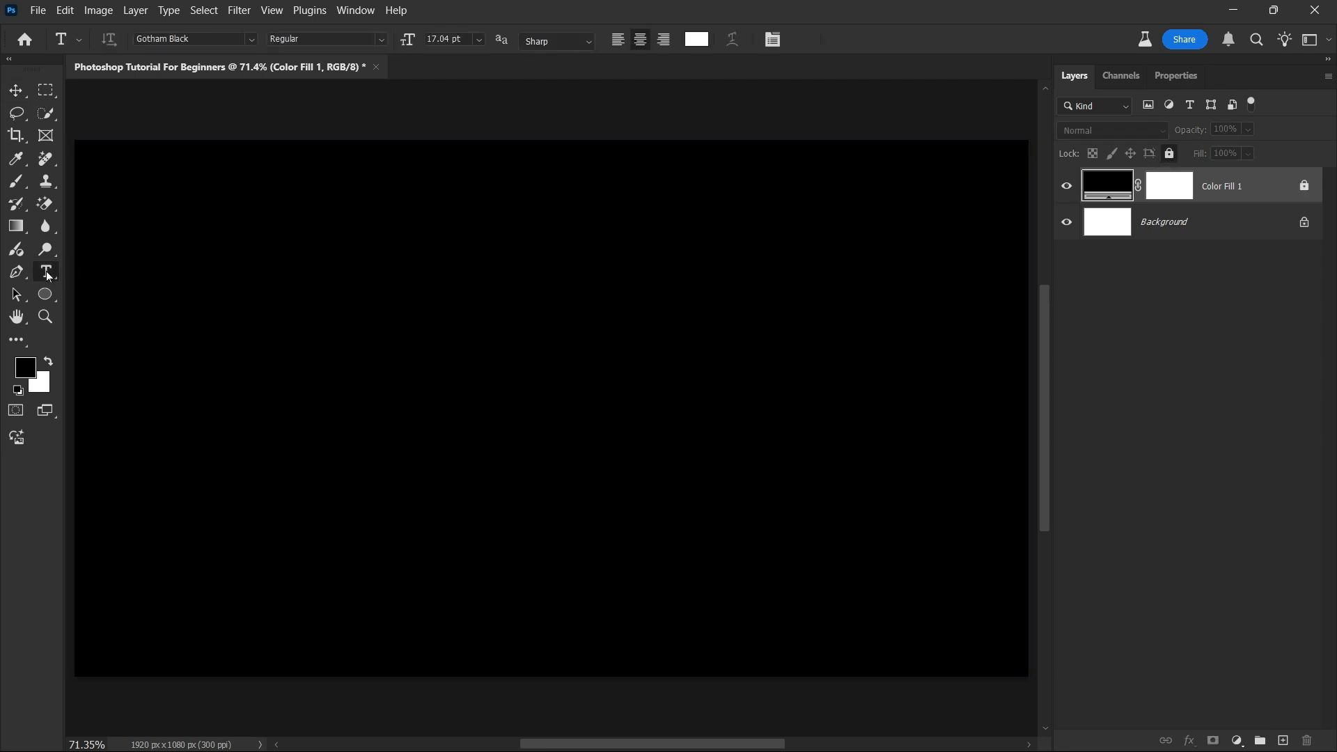
{"action": "left_click", "coordinate": [344, 388]}
{"action": "type", "text": "LEARN"}
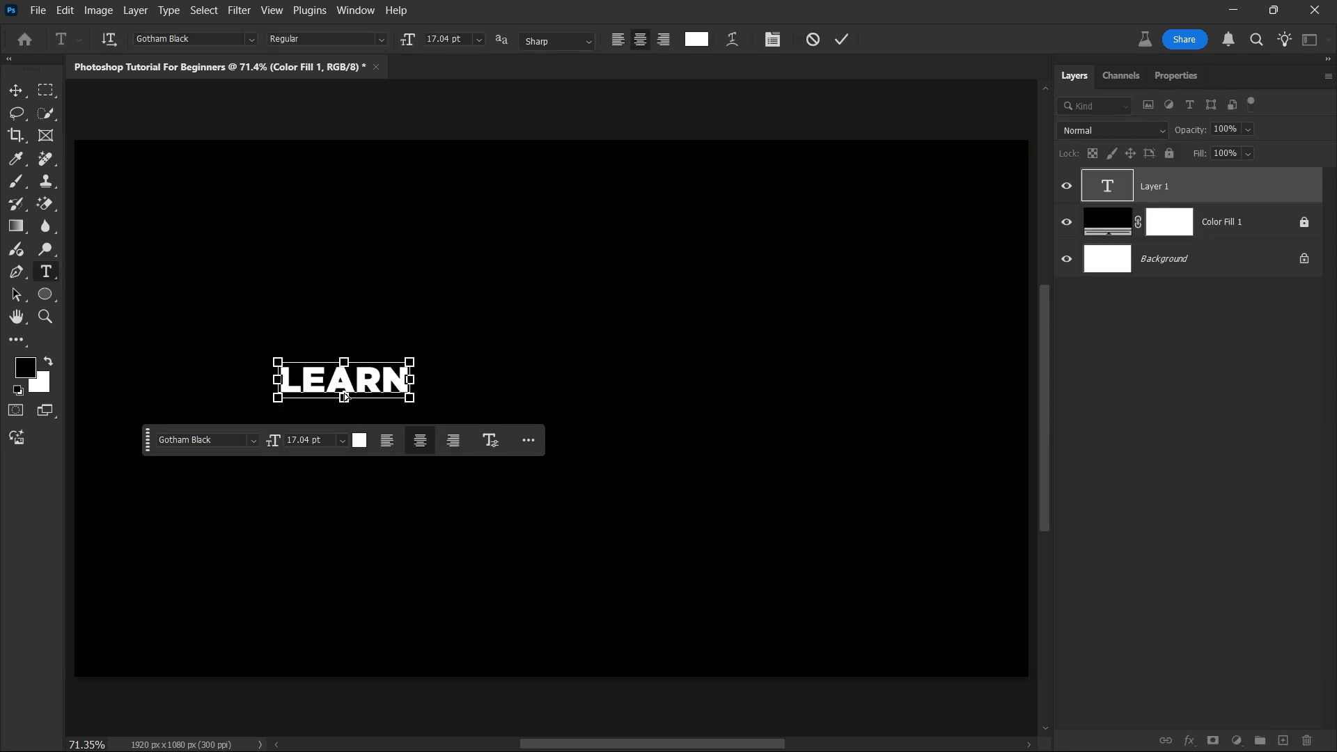
{"action": "key", "text": "ctrl+a"}
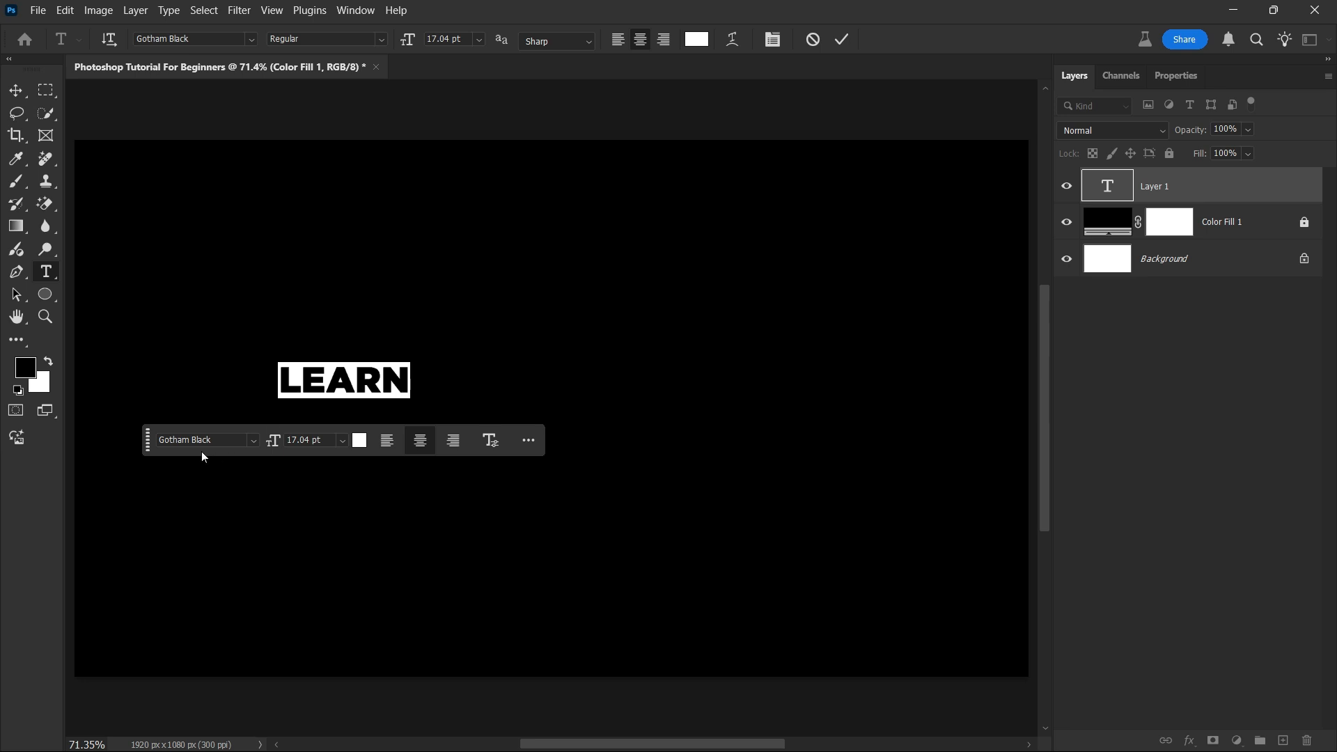
{"action": "key", "text": "ctrl+Return"}
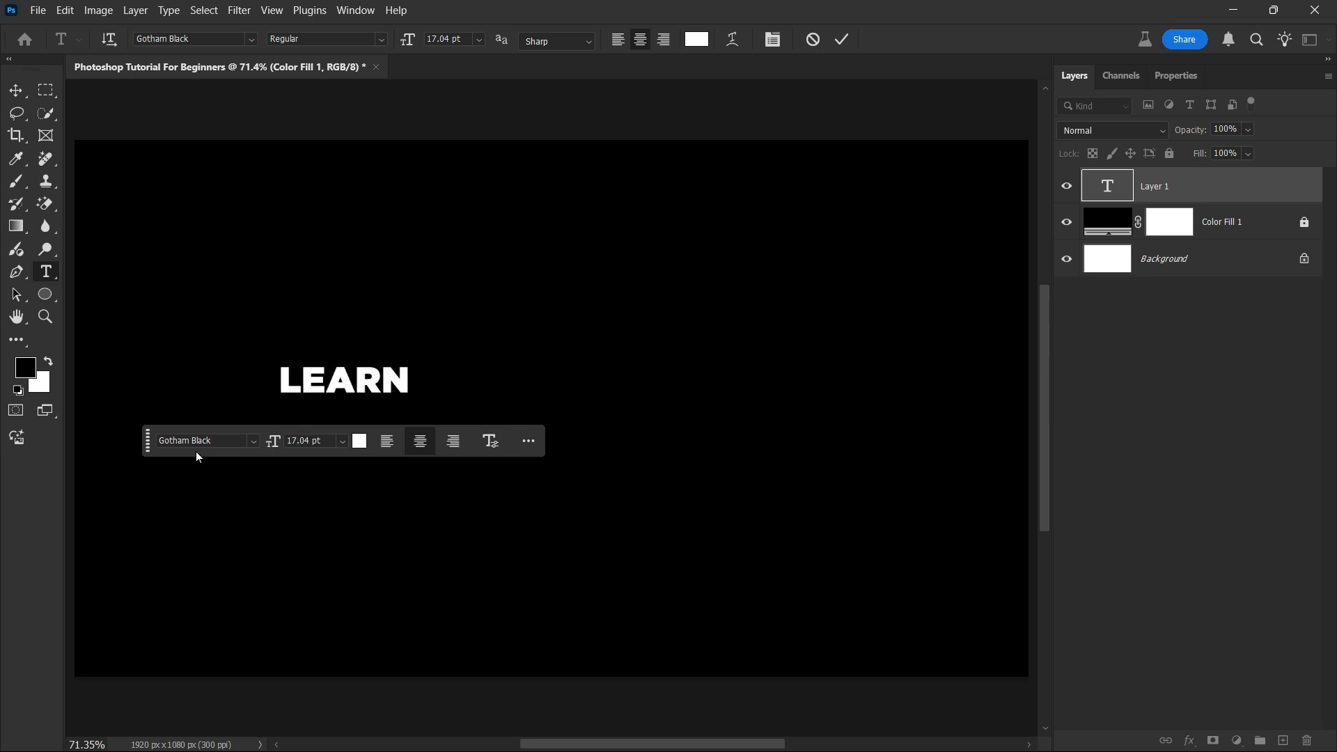
- Scale the LEARN text up with Free Transform to about 56 pt
{"action": "key", "text": "ctrl+t"}
{"action": "left_click_drag", "start_coordinate": [406, 400], "coordinate": [696, 521]}
{"action": "key", "text": "Return"}
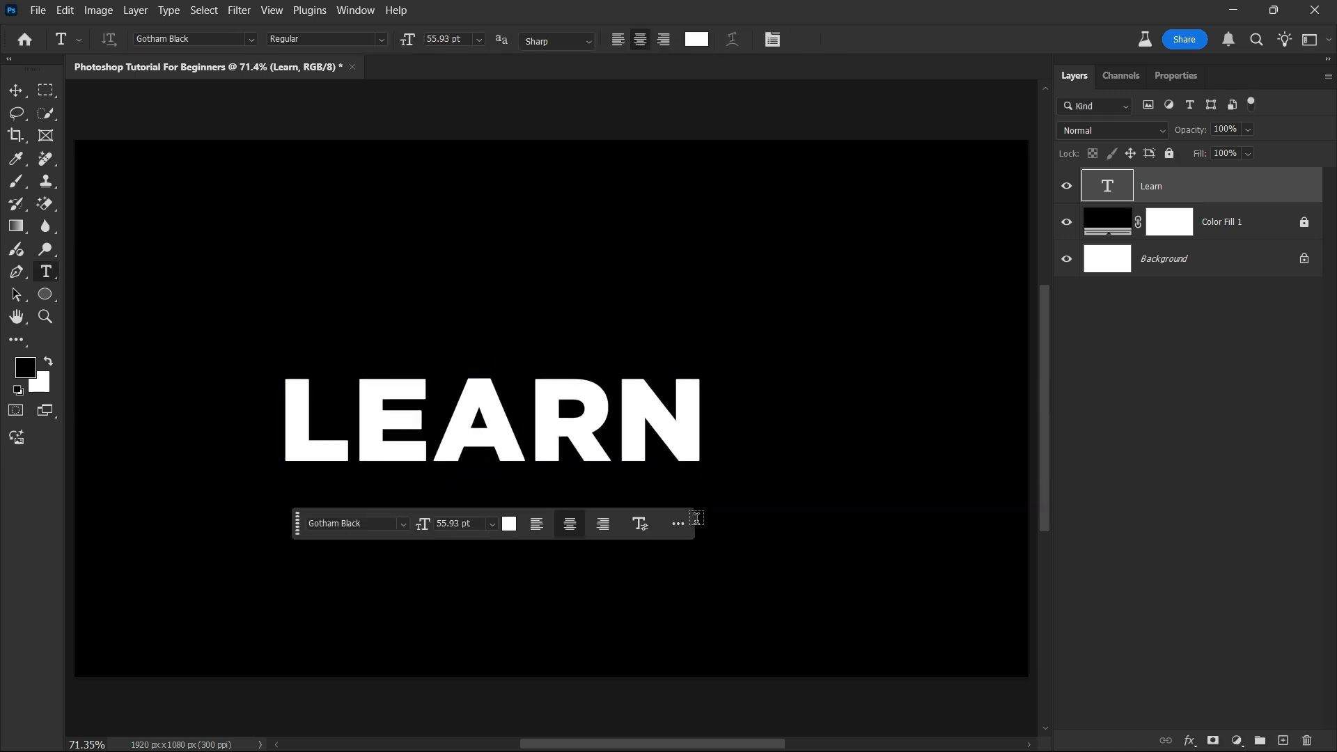
- Center the LEARN text horizontally and vertically on the canvas, then clear the selection
{"action": "key", "text": "ctrl+a"}
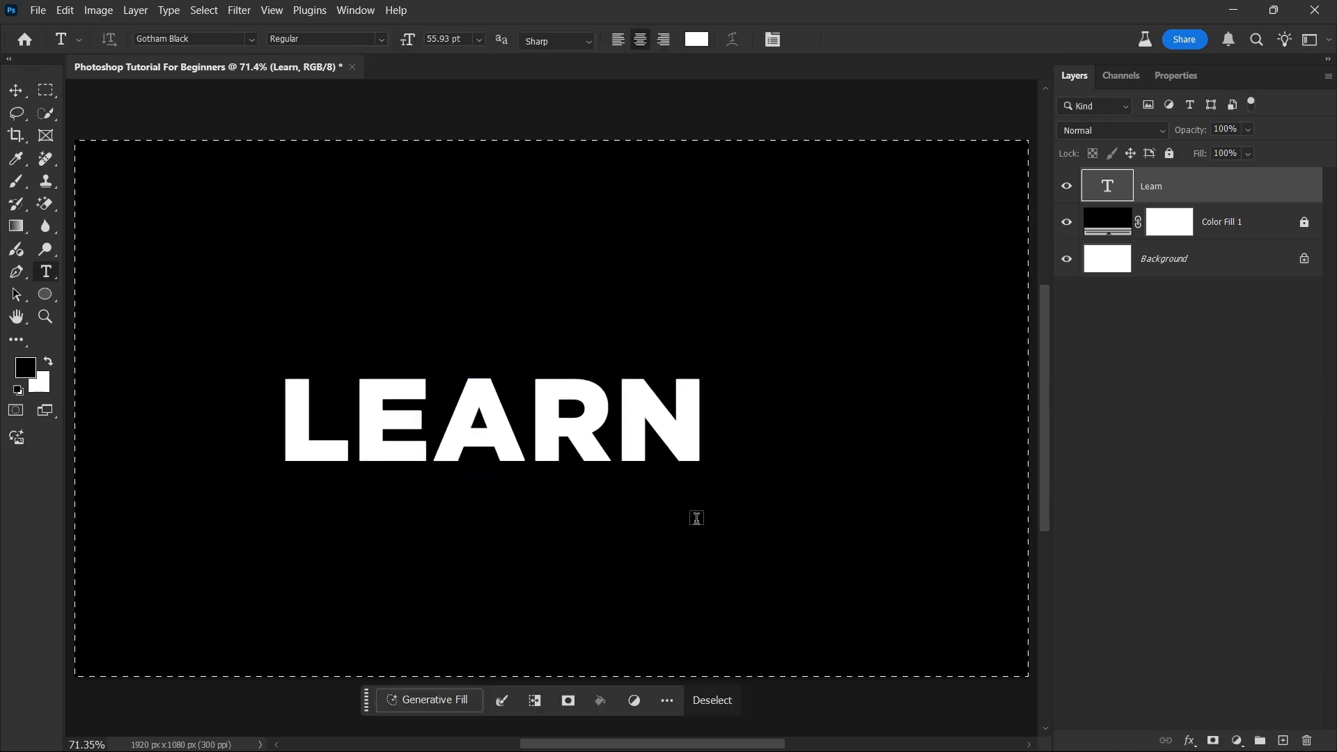
{"action": "left_click", "coordinate": [25, 91]}
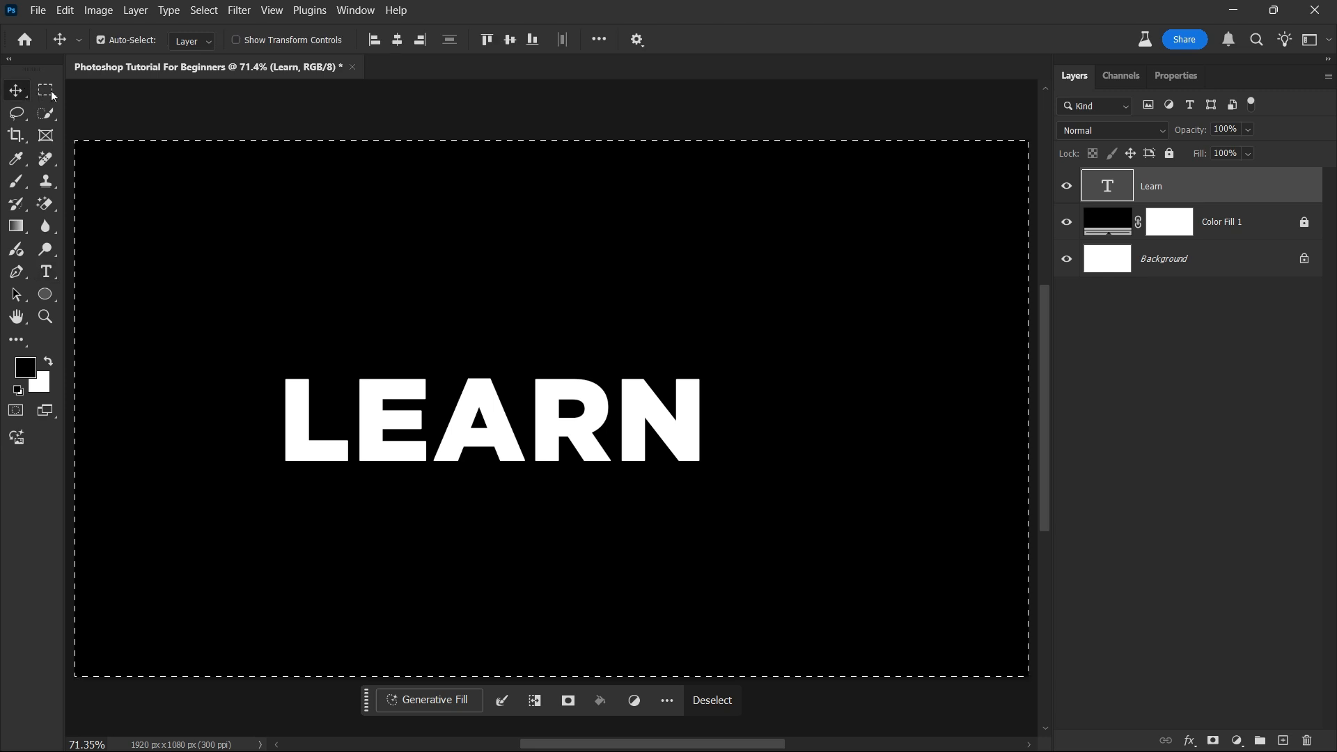
{"action": "left_click", "coordinate": [395, 43]}
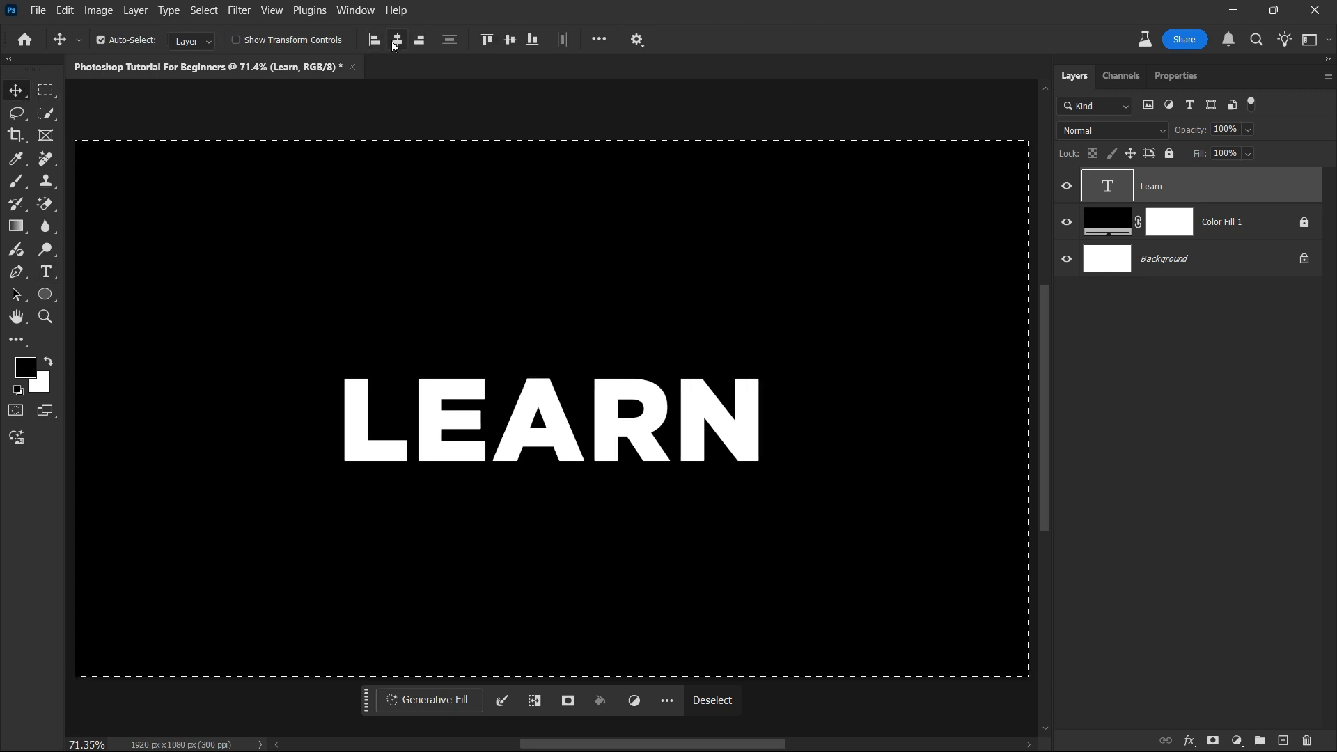
{"action": "left_click", "coordinate": [510, 43]}
{"action": "key", "text": "ctrl+d"}
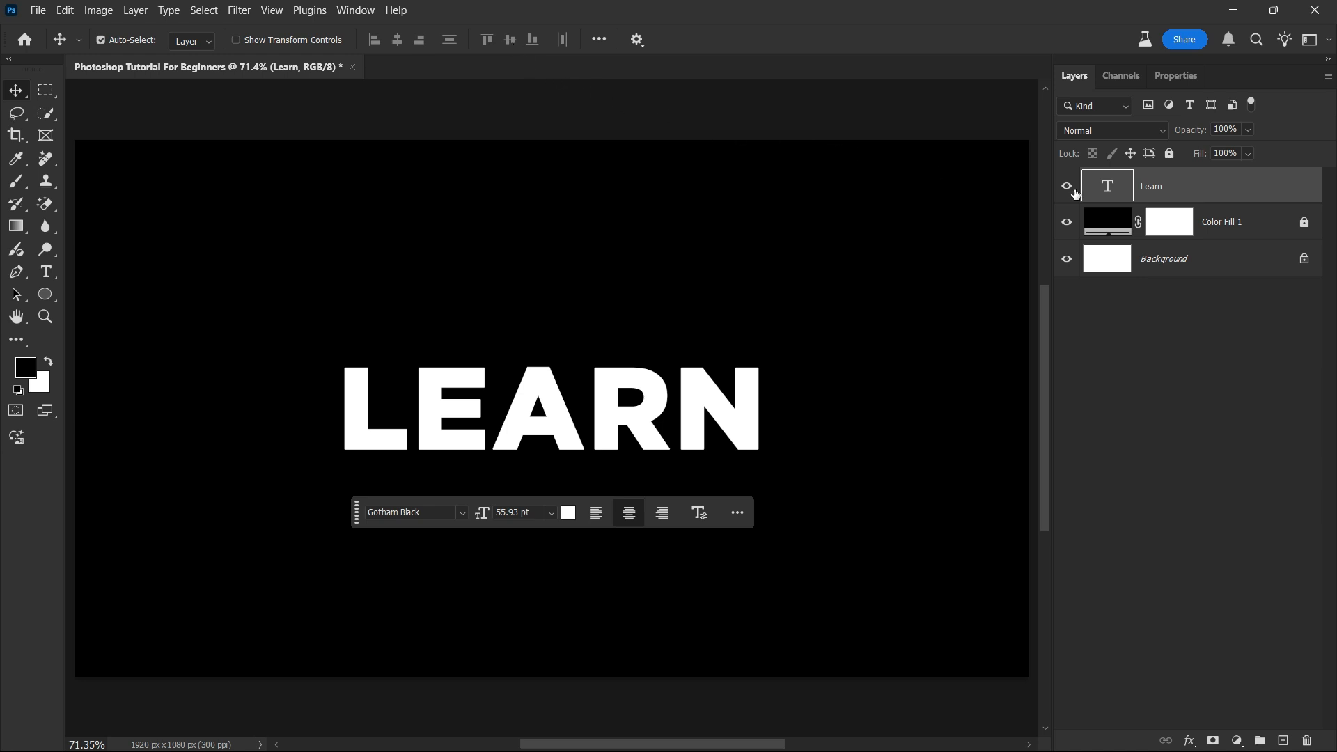
- Duplicate the LEARN text layer and hide the original
{"action": "key", "text": "ctrl+j"}
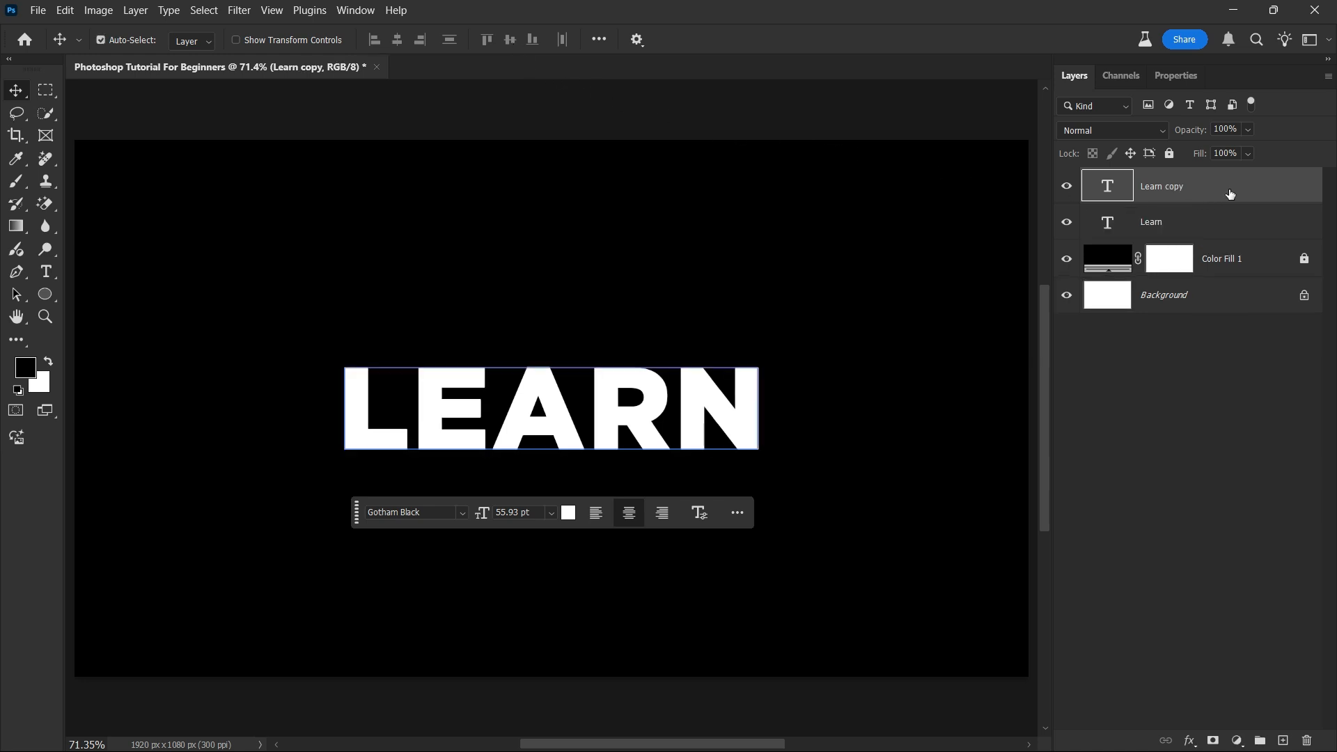
{"action": "left_click", "coordinate": [1066, 222]}
- Turn the duplicated text into an outline with 0% fill opacity and a white 5 px inside stroke
{"action": "left_click", "coordinate": [1188, 742]}
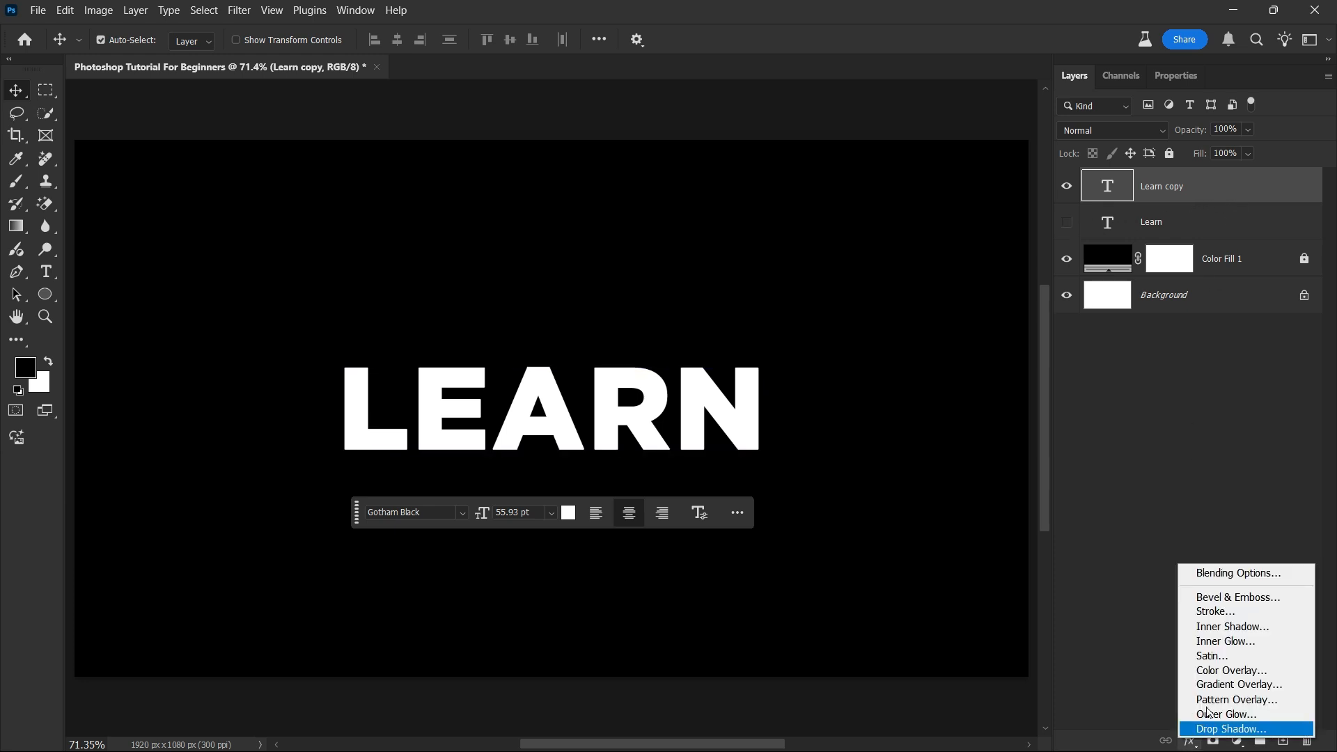
{"action": "left_click", "coordinate": [1284, 575]}
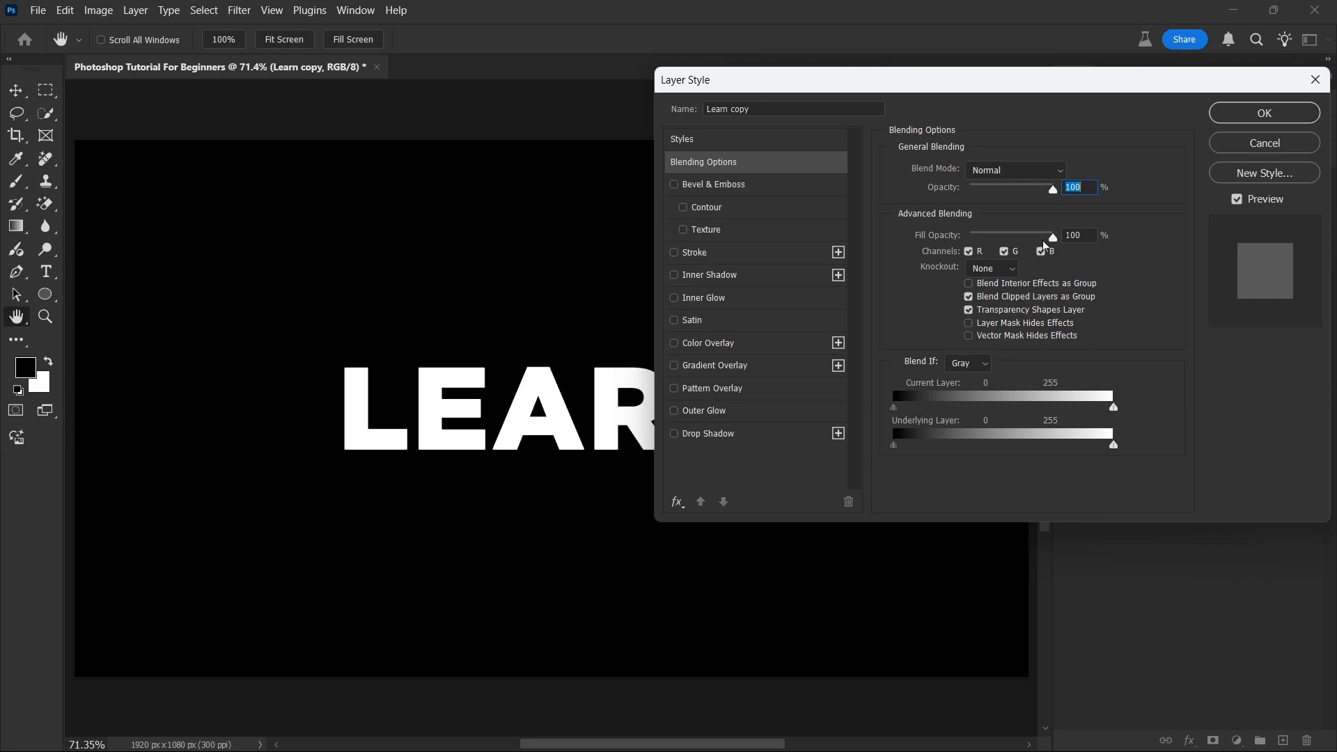
{"action": "left_click_drag", "start_coordinate": [1042, 240], "coordinate": [938, 251]}
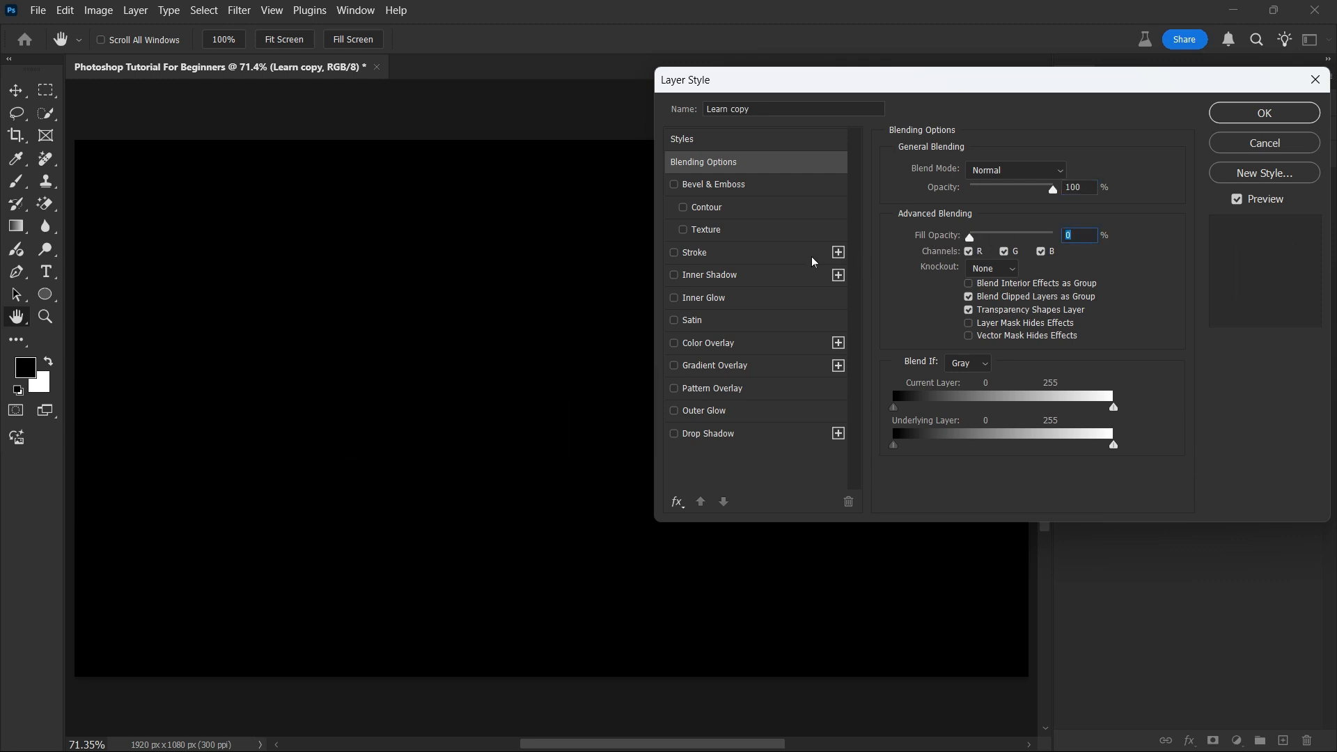
{"action": "left_click", "coordinate": [779, 257]}
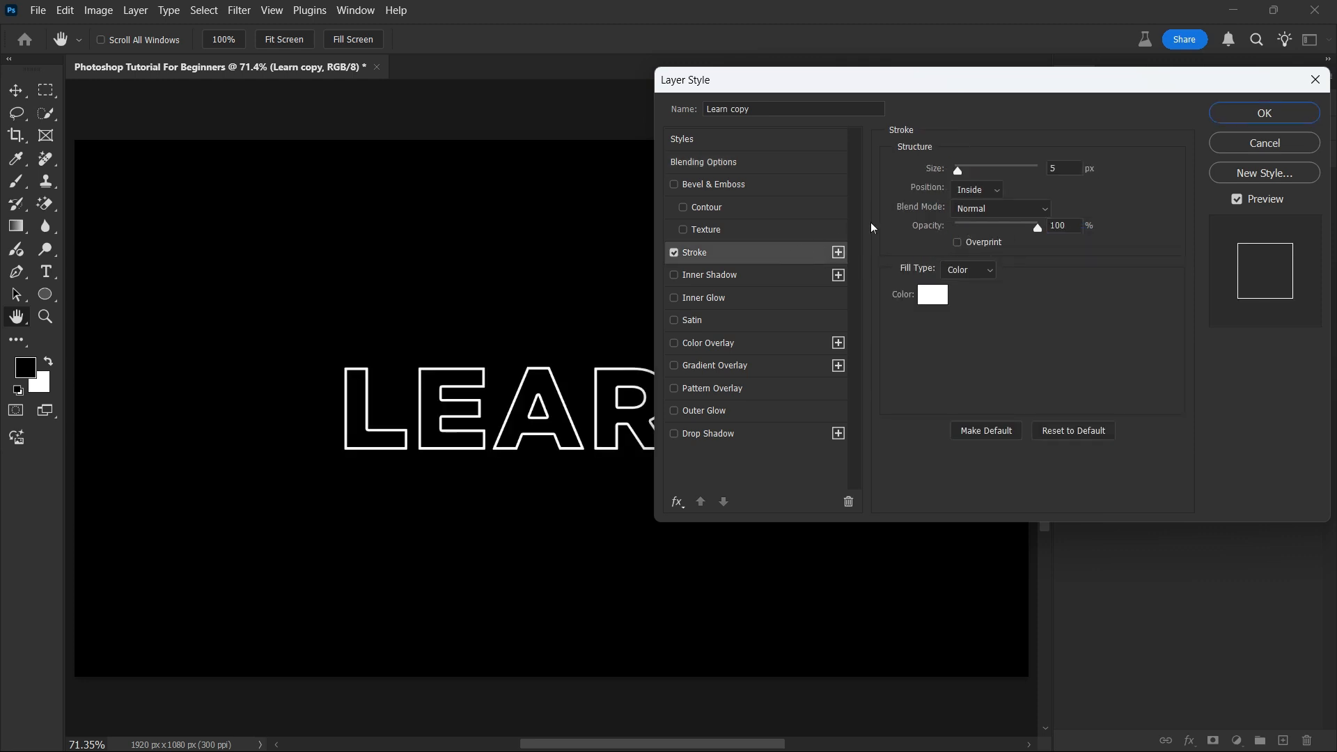
{"action": "left_click_drag", "start_coordinate": [1065, 169], "coordinate": [1029, 174]}
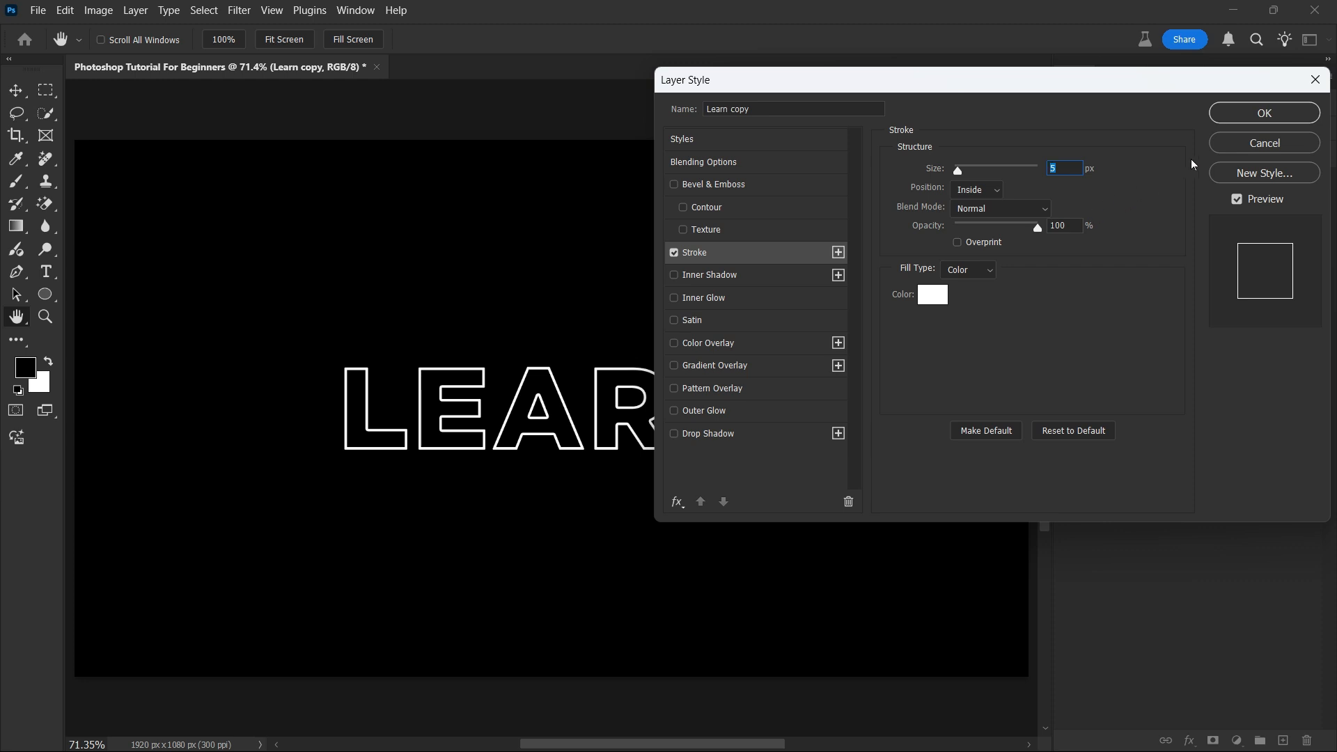
{"action": "left_click", "coordinate": [1264, 119]}
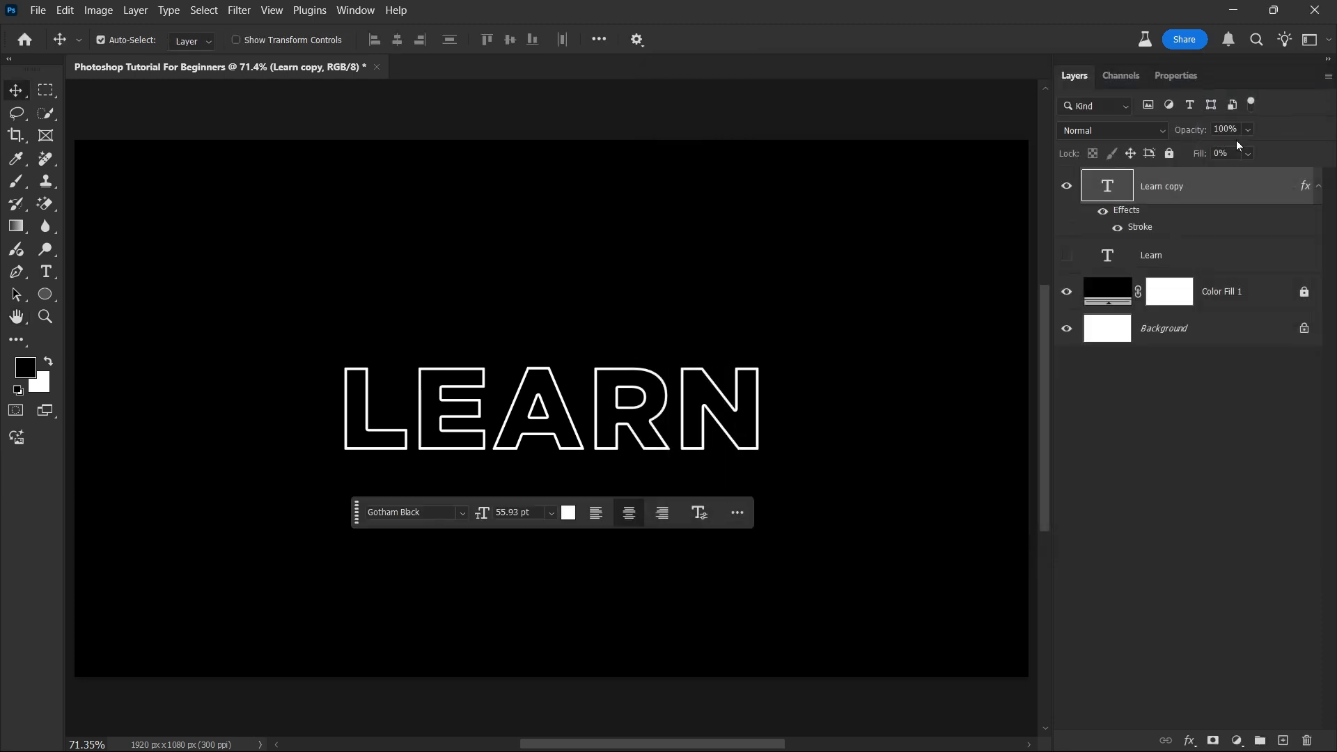
- Show the original LEARN layer again and place the outlined copy beneath it in the layer order
{"action": "left_click", "coordinate": [1067, 255]}
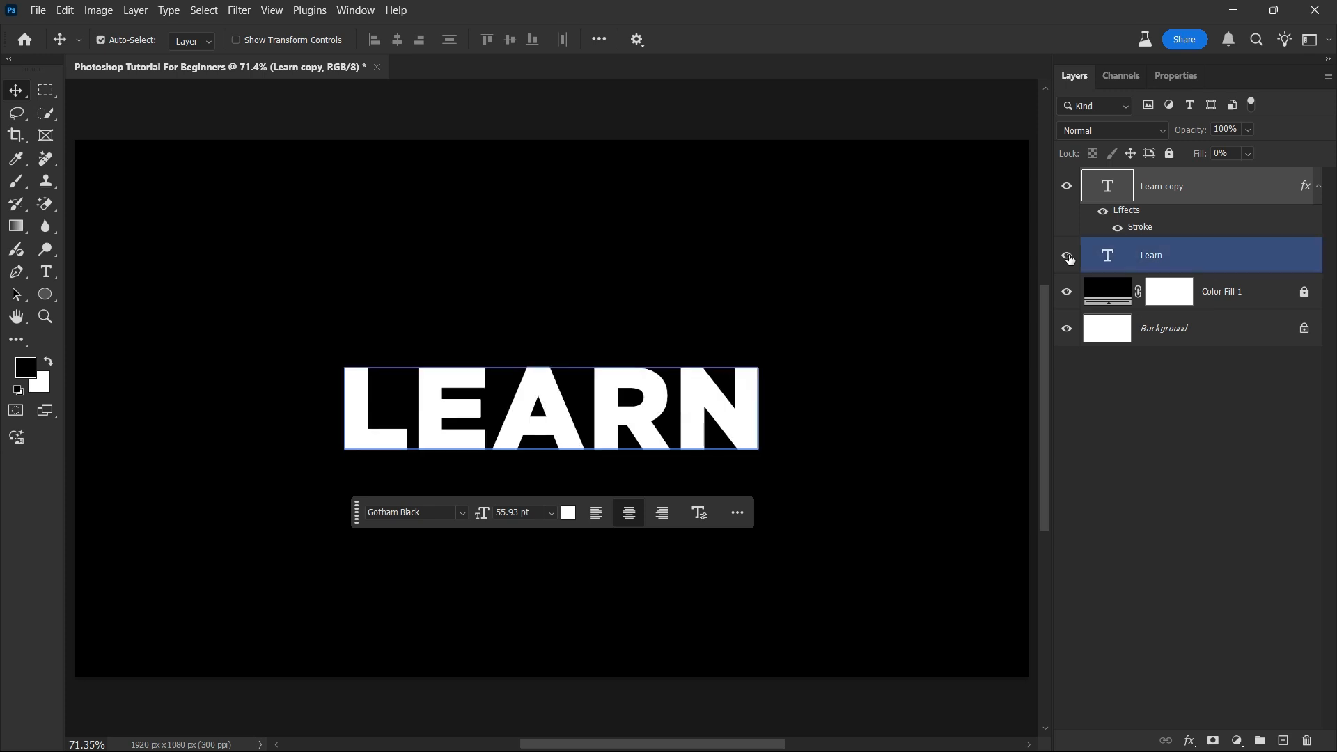
{"action": "left_click_drag", "start_coordinate": [1231, 186], "coordinate": [1218, 269]}
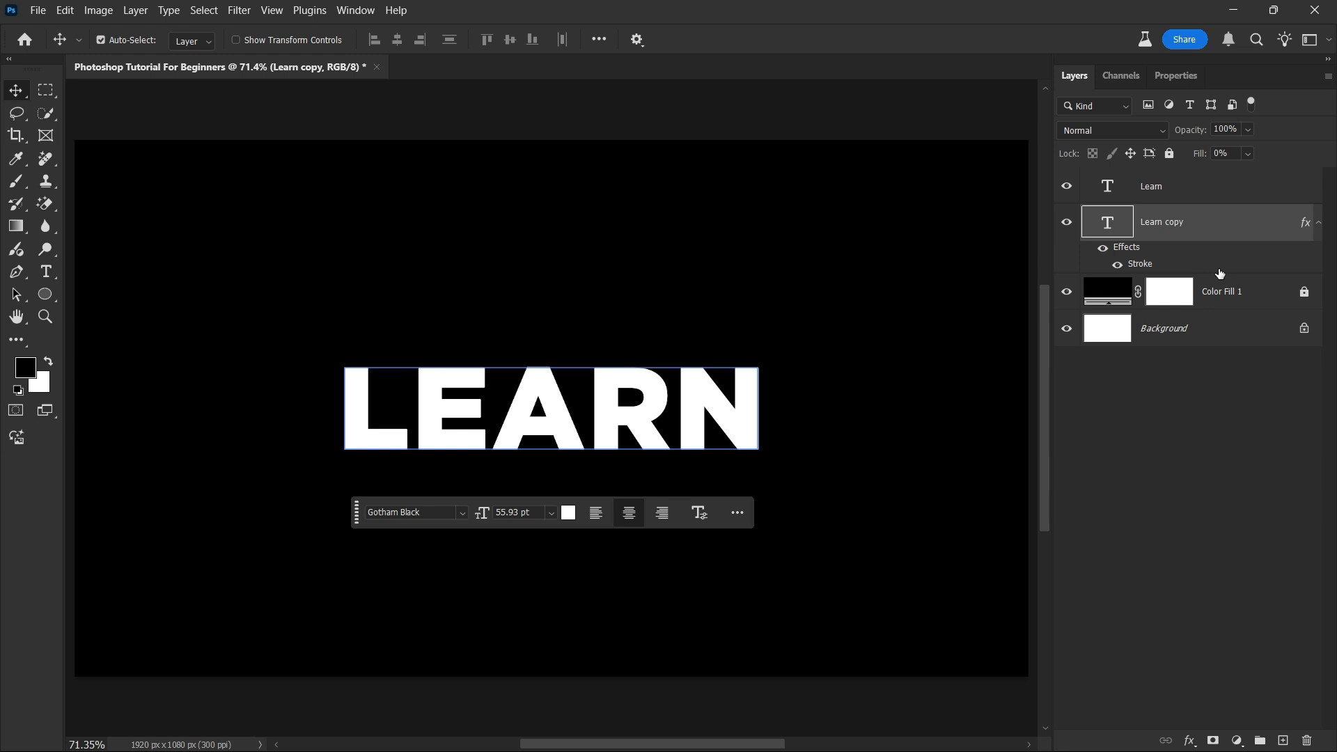
- Move the outlined copy straight down until it overlaps only about the lower quarter of the solid text
{"action": "key", "text": "shift+Down"}
{"action": "key", "text": "shift+Down"}
{"action": "key", "text": "shift+Down"}
{"action": "key", "text": "shift+Down"}
{"action": "key", "text": "shift+Down"}
{"action": "key", "text": "shift+Down"}
{"action": "key", "text": "shift+Down"}
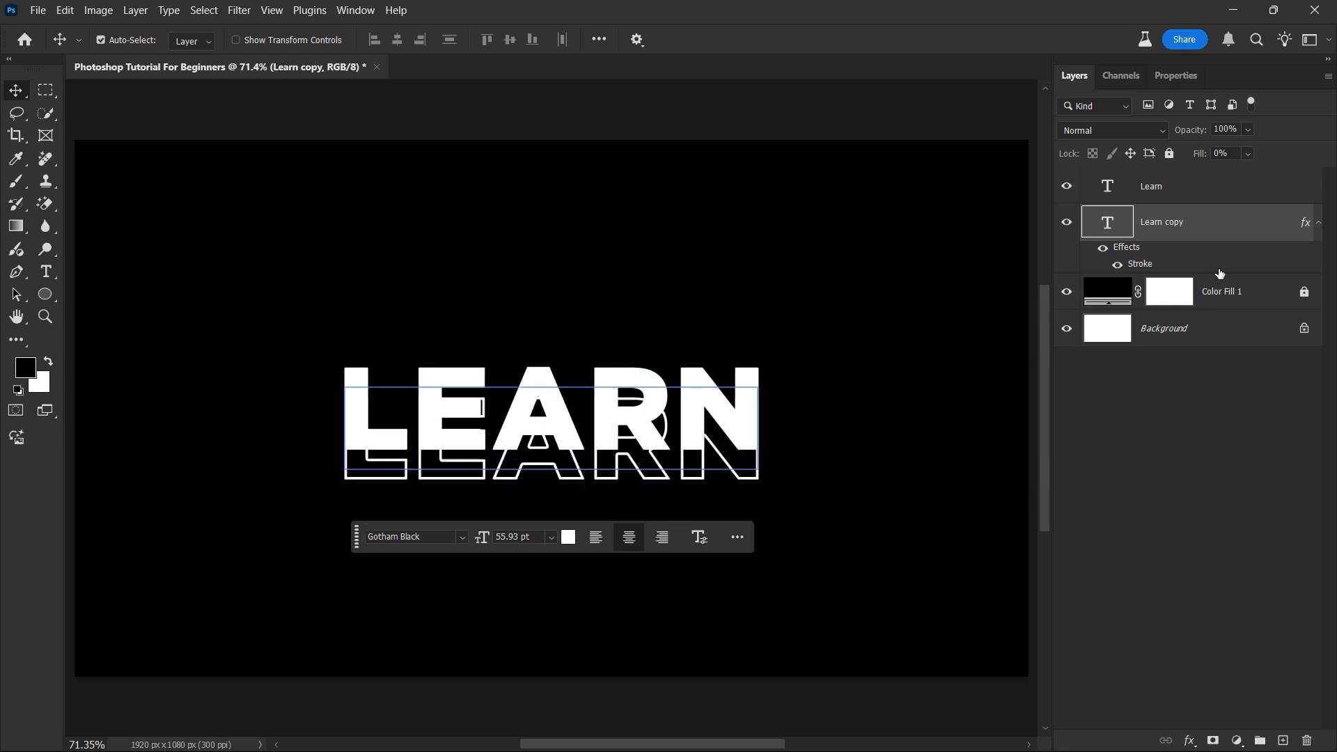
{"action": "key", "text": "shift+Down"}
{"action": "key", "text": "shift+Down"}
{"action": "key", "text": "shift+Down"}
{"action": "key", "text": "shift+Down"}
{"action": "key", "text": "shift+Down"}
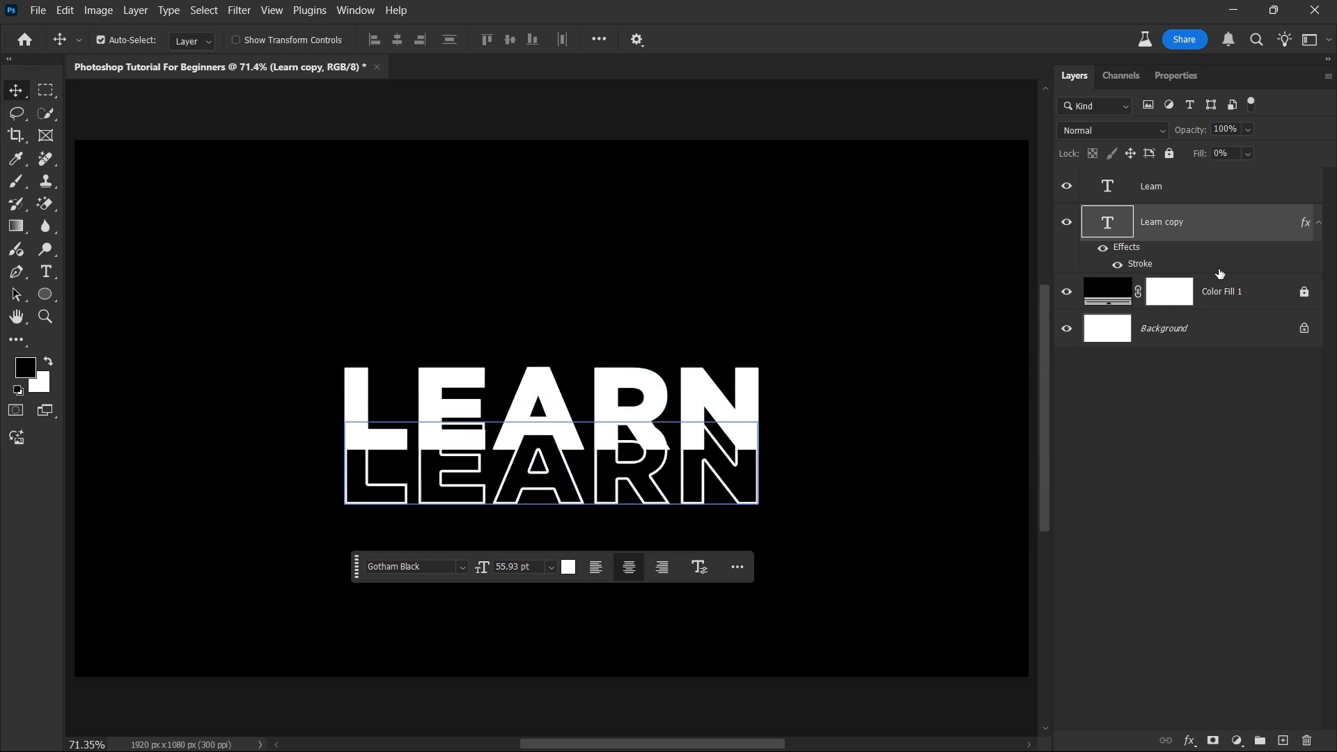
{"action": "key", "text": "Down"}
{"action": "key", "text": "Down"}
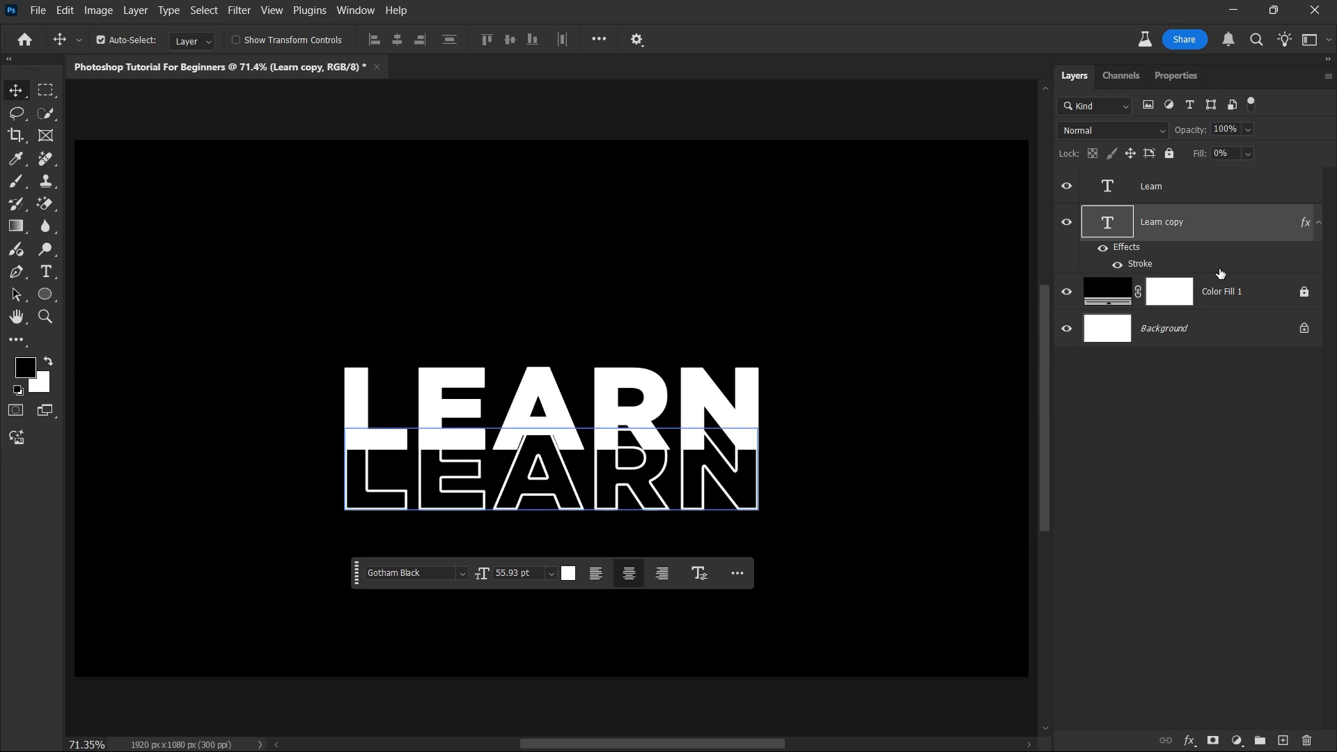
- Duplicate the outlined text layer and move the duplicate straight up until it overlaps only about the upper quarter of the solid text
{"action": "left_click_drag", "start_coordinate": [1249, 227], "coordinate": [1281, 740]}
{"action": "key", "text": "Up"}
{"action": "key", "text": "Up"}
{"action": "key", "text": "Up"}
{"action": "key", "text": "Up"}
{"action": "key", "text": "Up"}
{"action": "key", "text": "Up"}
{"action": "key", "text": "Up"}
{"action": "key", "text": "Up"}
{"action": "key", "text": "Up"}
{"action": "key", "text": "Up"}
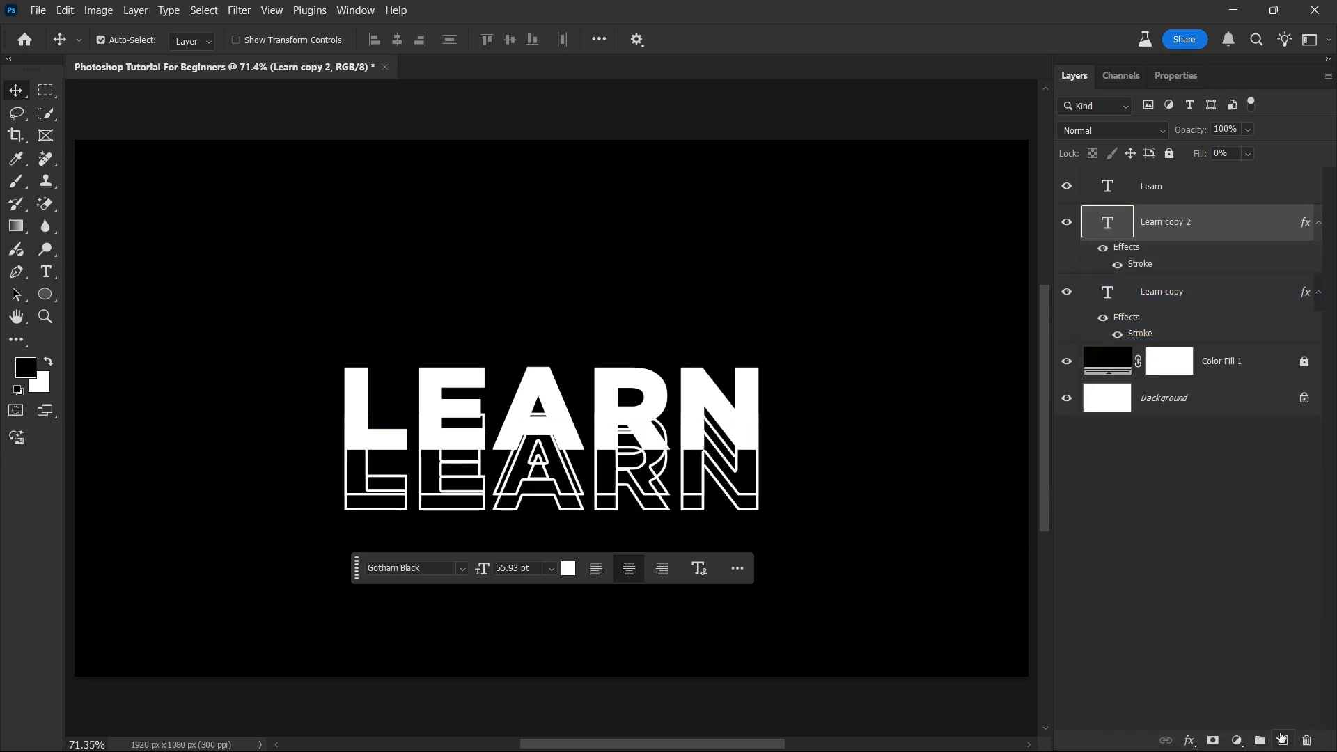
{"action": "key", "text": "shift+Up"}
{"action": "key", "text": "shift+Up"}
{"action": "key", "text": "shift+Up"}
{"action": "key", "text": "shift+Up"}
{"action": "key", "text": "shift+Up"}
{"action": "key", "text": "shift+Up"}
{"action": "key", "text": "shift+Up"}
{"action": "key", "text": "shift+Up"}
{"action": "key", "text": "shift+Up"}
{"action": "key", "text": "shift+Up"}
{"action": "key", "text": "shift+Up"}
{"action": "key", "text": "shift+Up"}
{"action": "key", "text": "shift+Up"}
{"action": "key", "text": "shift+Up"}
{"action": "key", "text": "shift+Up"}
{"action": "key", "text": "shift+Up"}
{"action": "key", "text": "shift+Up"}
{"action": "key", "text": "shift+Up"}
{"action": "key", "text": "shift+Up"}
{"action": "key", "text": "shift+Up"}
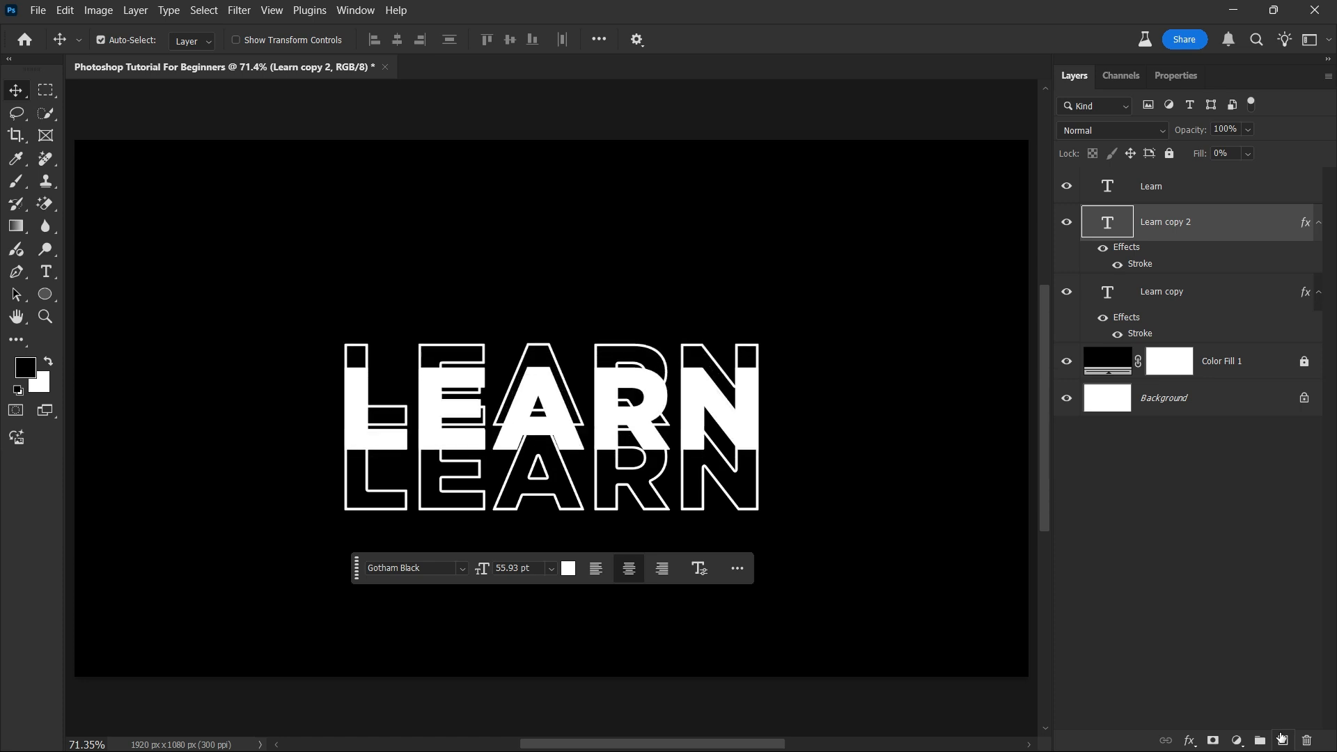
{"action": "key", "text": "shift+Up"}
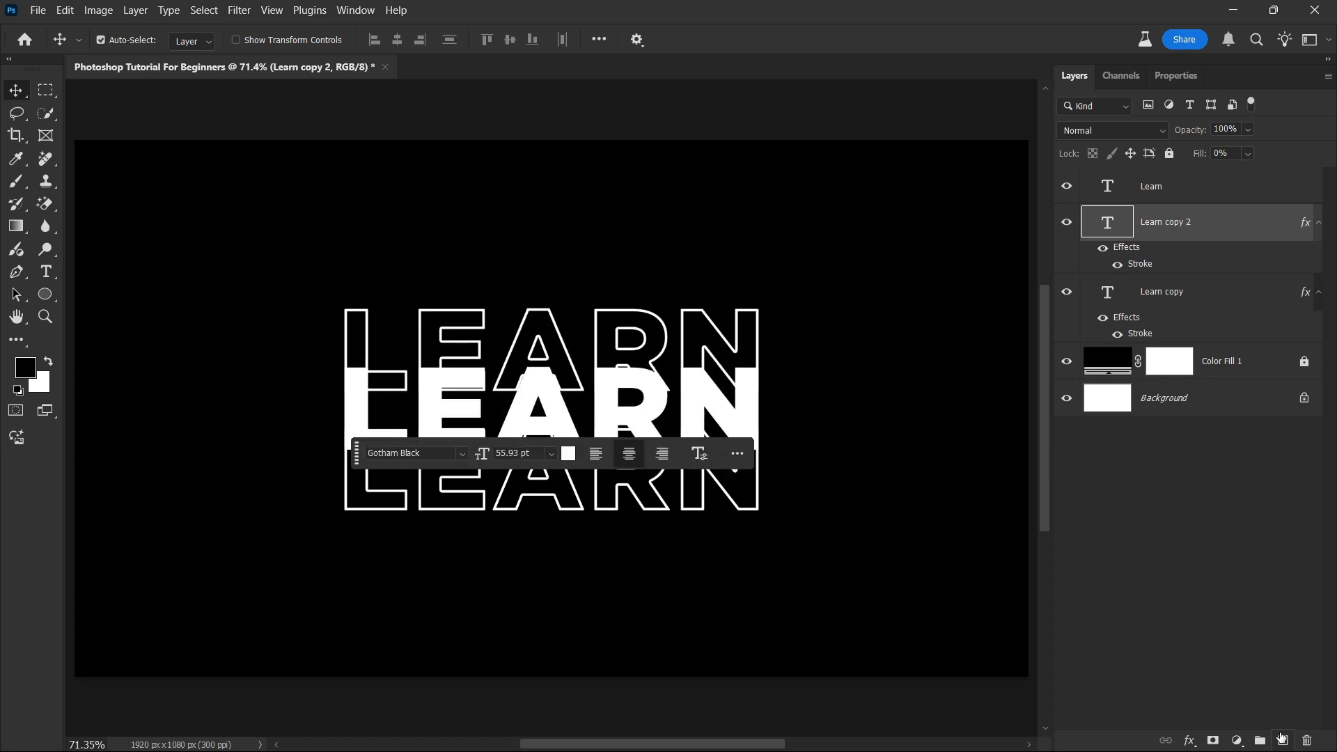
{"action": "left_click_drag", "start_coordinate": [356, 453], "coordinate": [348, 584]}
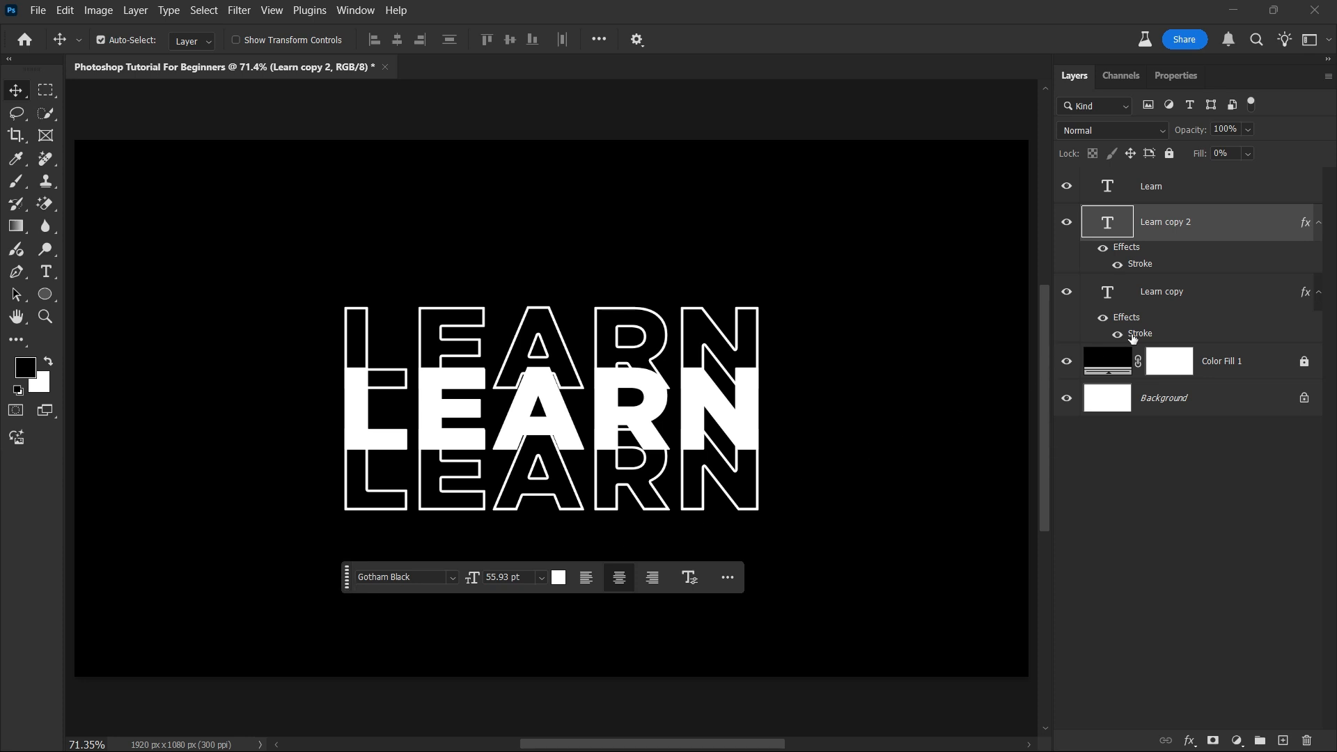
- Group the two outlined text layers under the name "Text 1" and add a layer mask to the group
{"action": "left_click", "coordinate": [1223, 299], "text": "shift"}
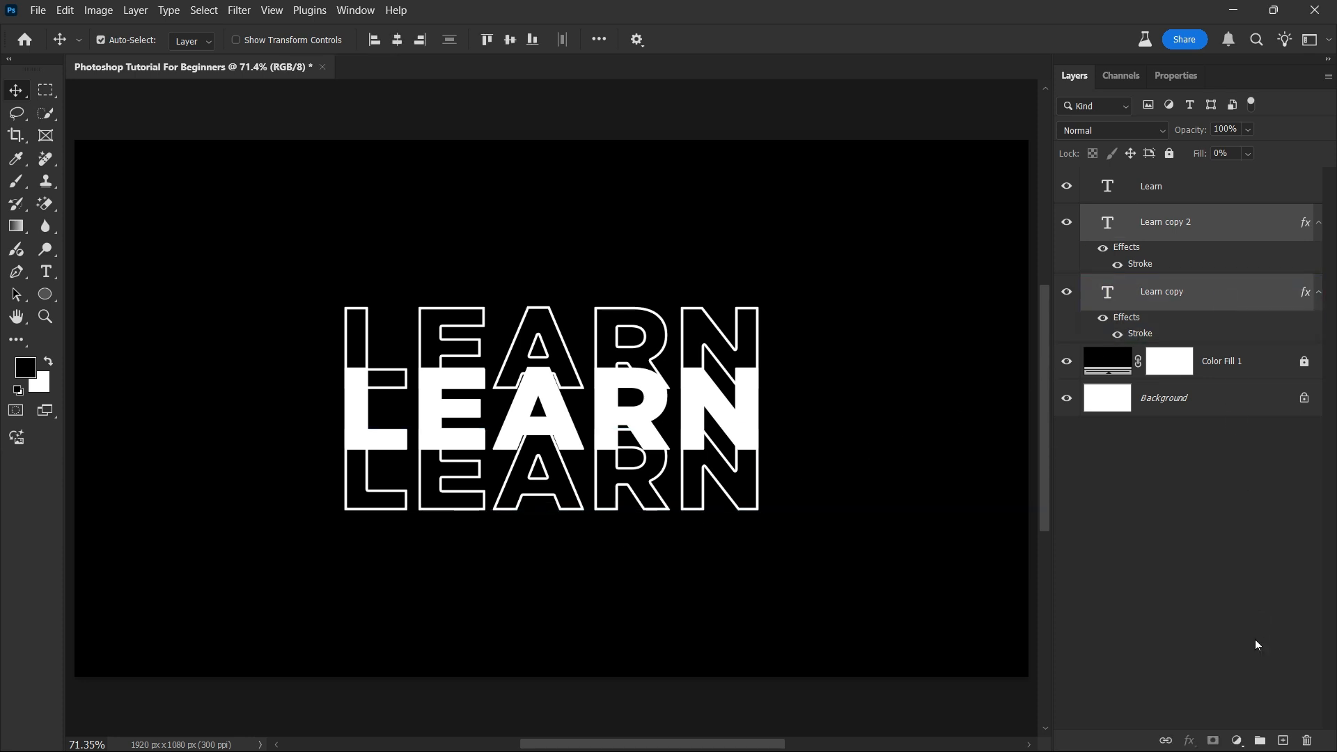
{"action": "left_click", "coordinate": [1261, 740]}
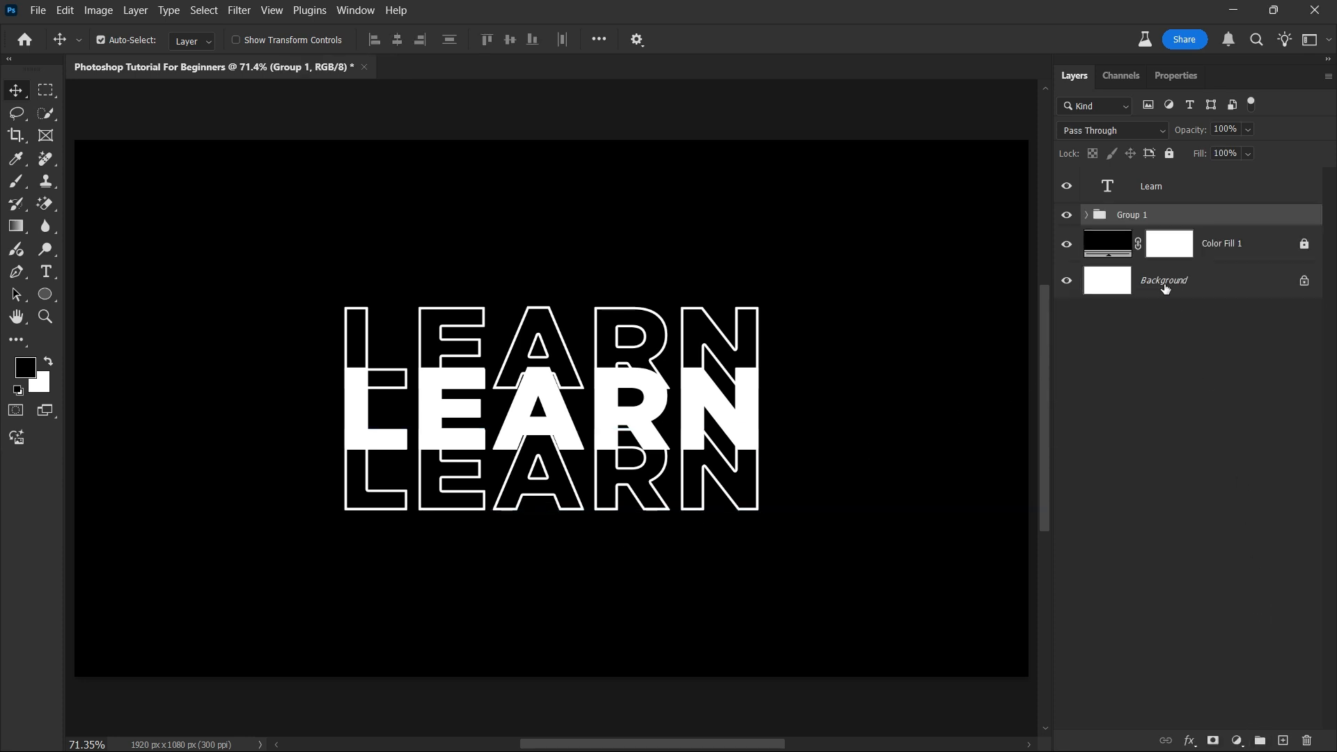
{"action": "double_click", "coordinate": [1132, 215]}
{"action": "type", "text": "Text"}
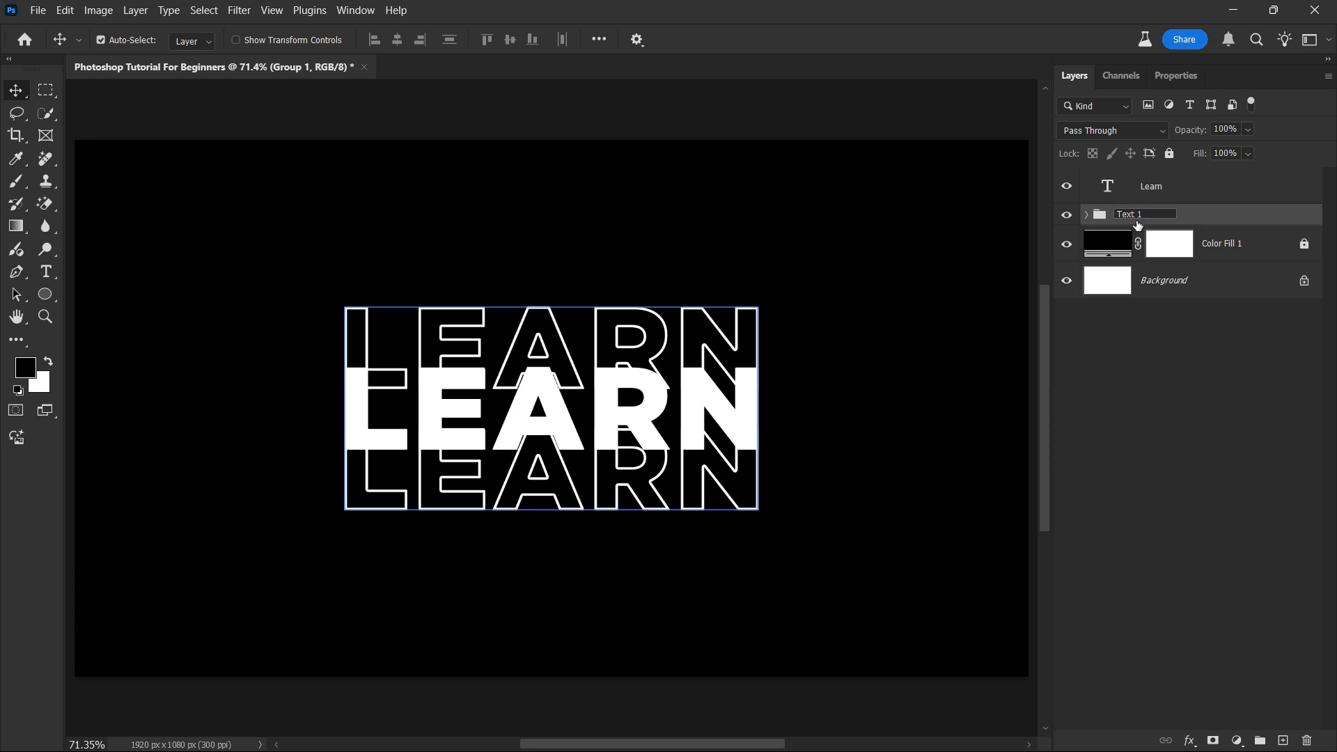
{"action": "key", "text": "Return"}
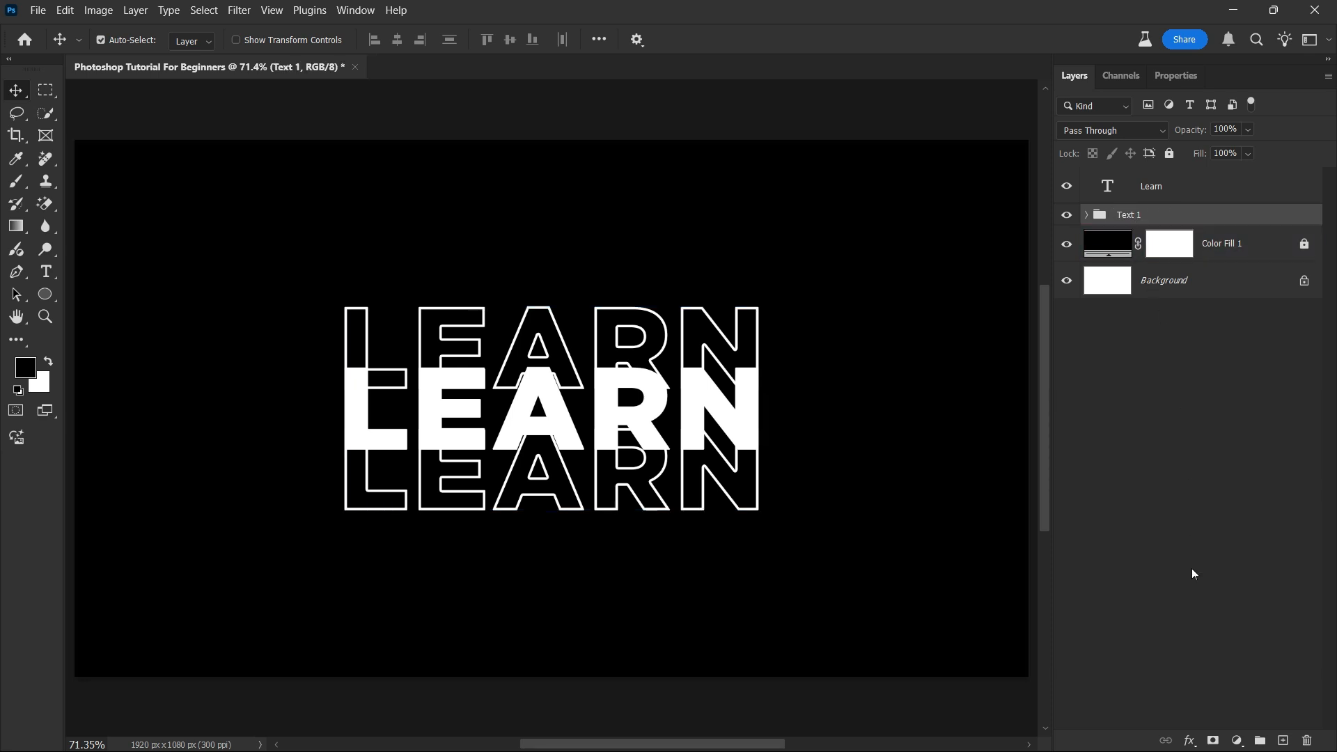
{"action": "left_click", "coordinate": [1213, 740]}
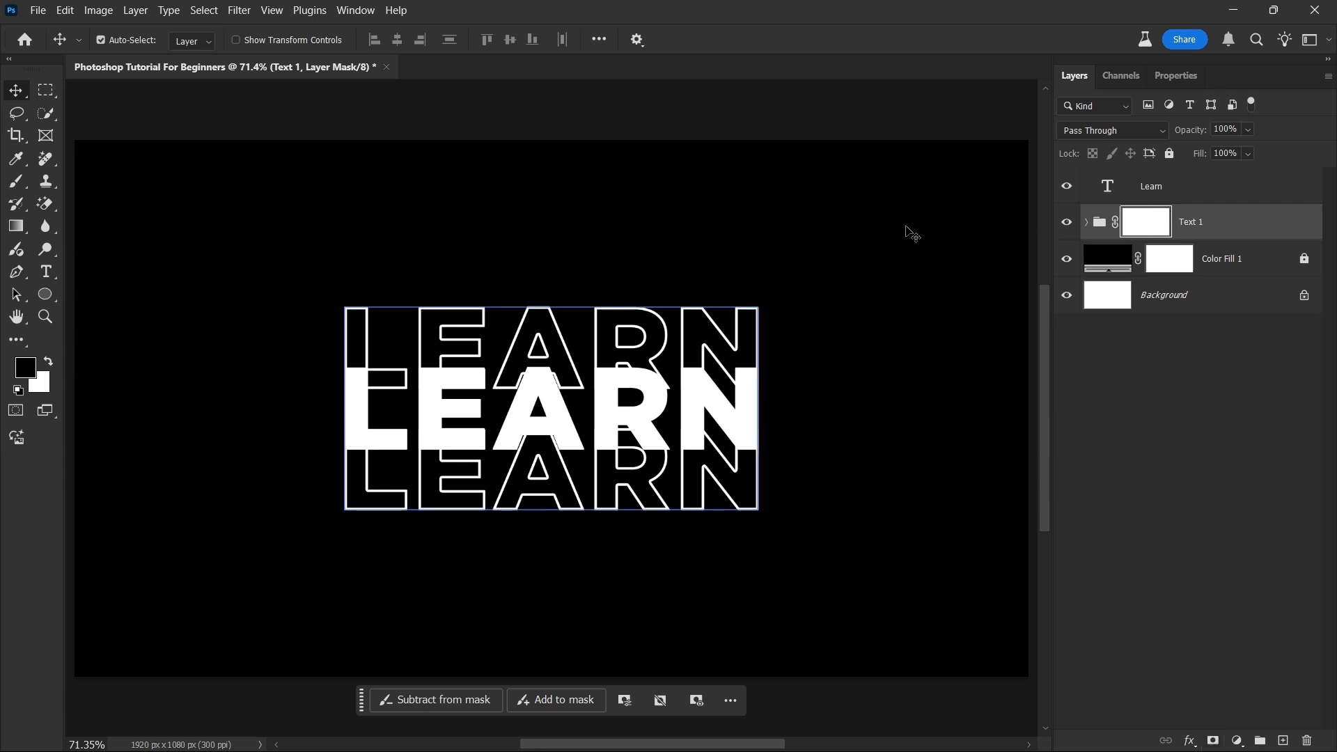
- Paint black on the Text 1 group's mask with a soft 210 px brush at 0% hardness where the outlines meet the solid LEARN text
{"action": "left_click", "coordinate": [17, 181]}
{"action": "right_click", "coordinate": [382, 185], "text": "alt"}
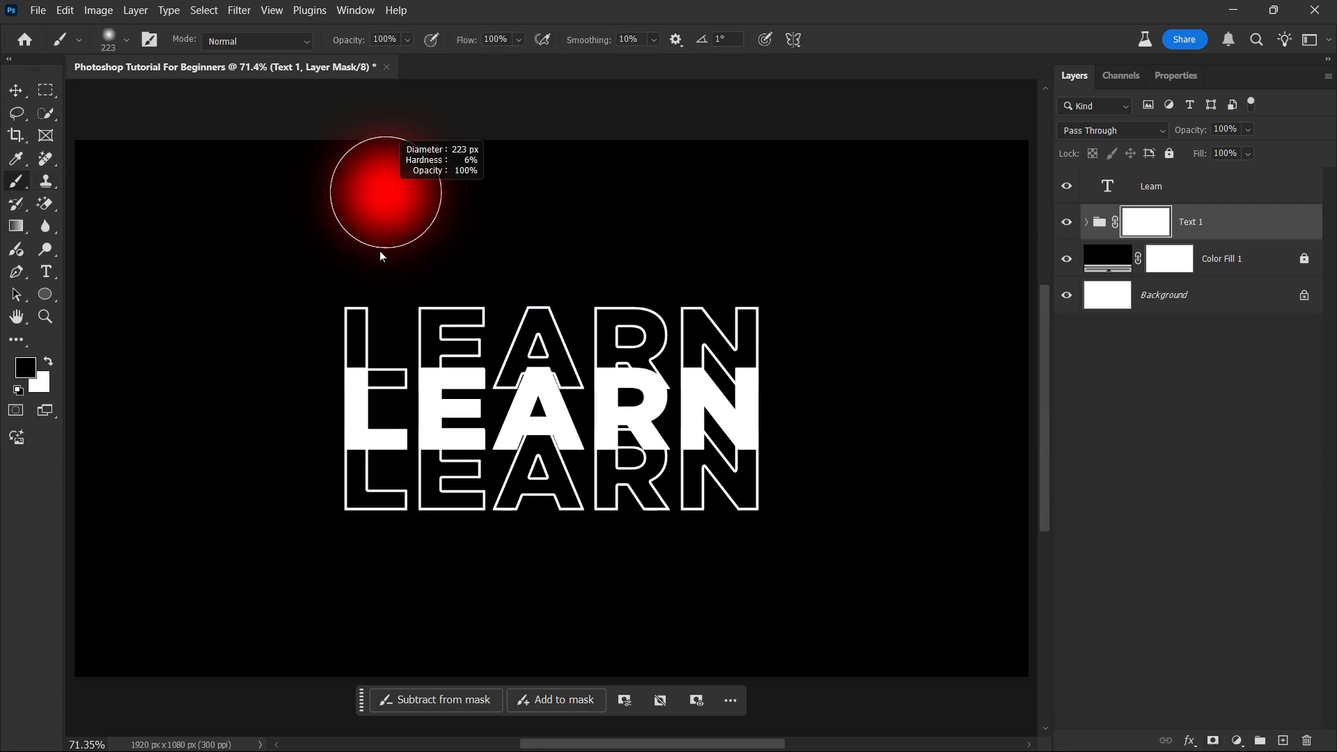
{"action": "right_click", "coordinate": [320, 283], "text": "alt"}
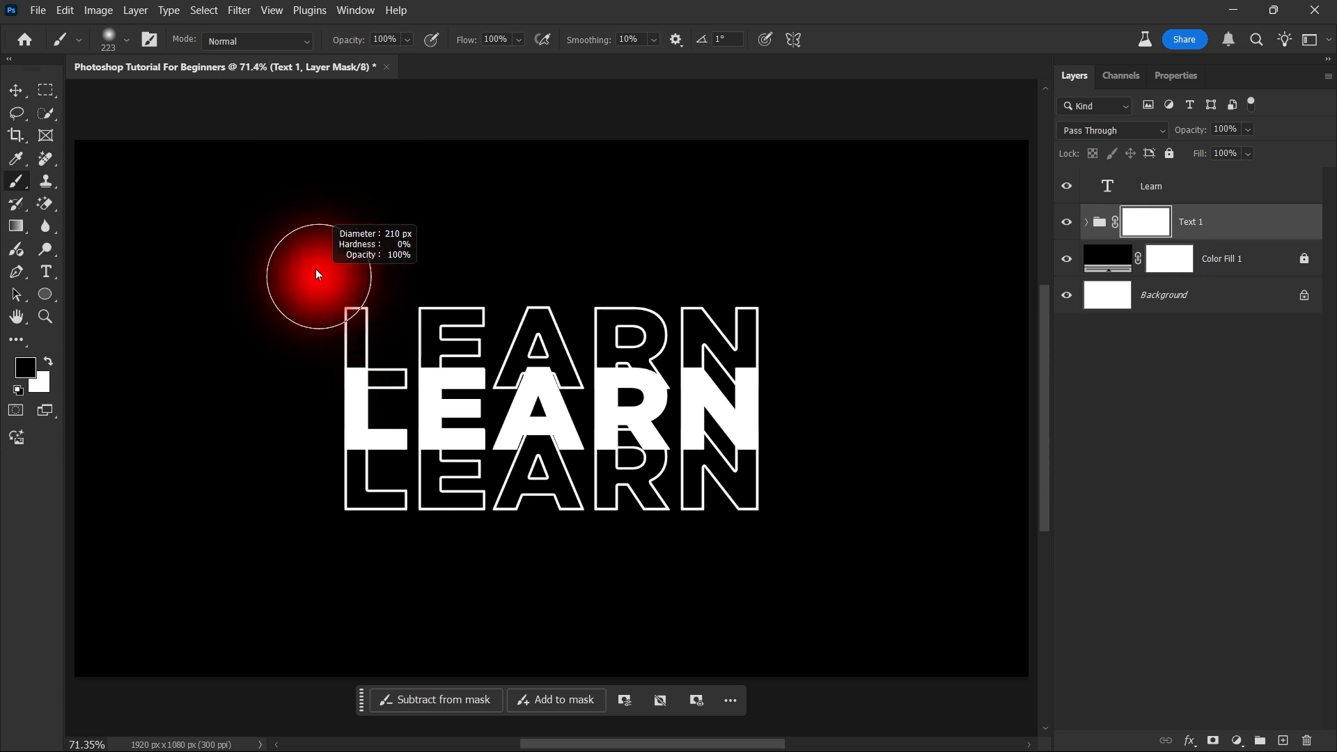
{"action": "left_click", "coordinate": [48, 361]}
{"action": "left_click", "coordinate": [48, 362]}
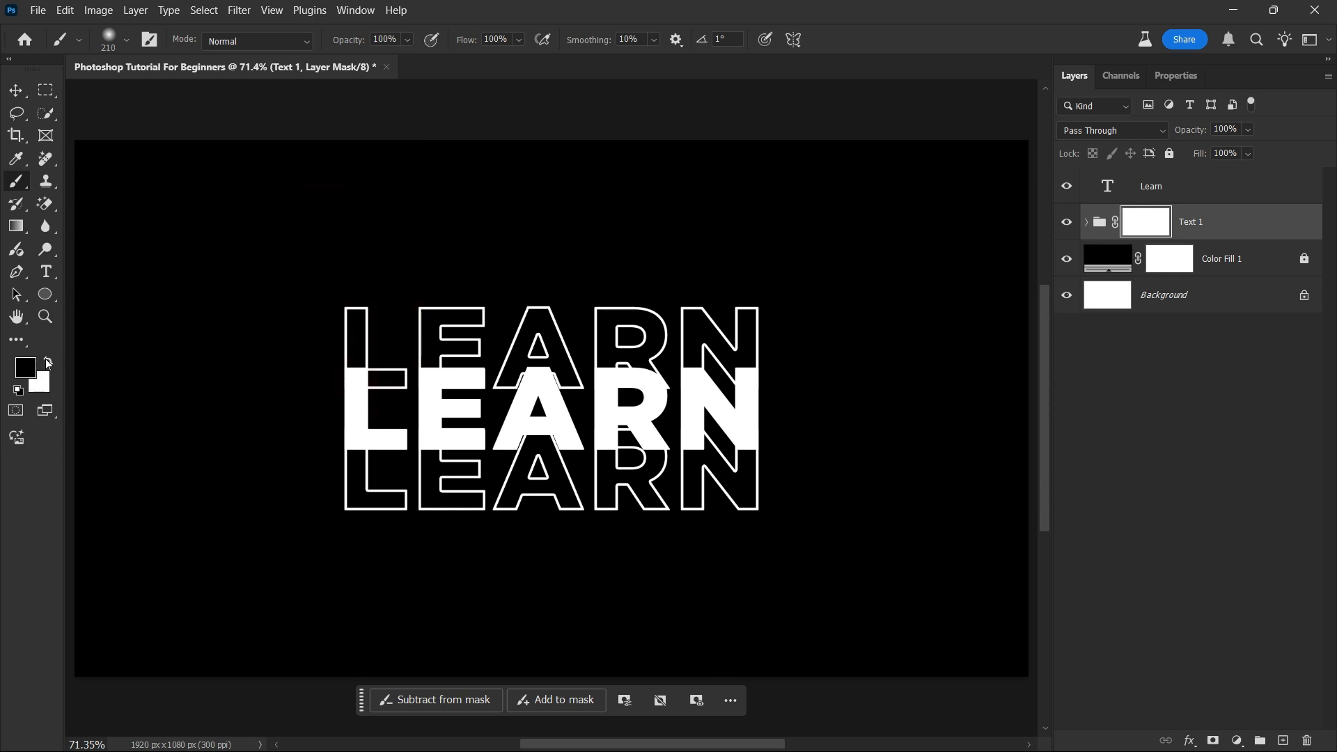
{"action": "left_click_drag", "start_coordinate": [290, 394], "coordinate": [805, 387]}
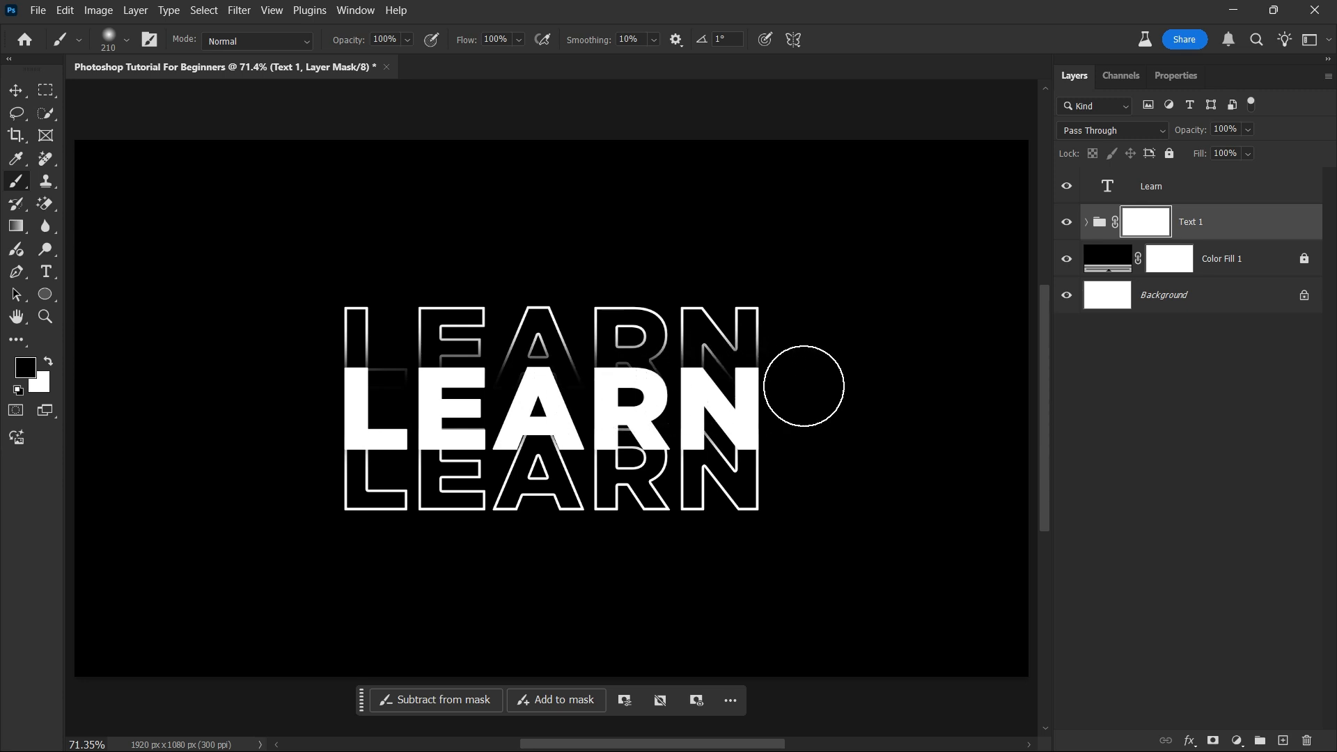
{"action": "mouse_move", "coordinate": [690, 395]}
{"action": "left_mouse_down"}
{"action": "mouse_move", "coordinate": [275, 400]}
{"action": "mouse_move", "coordinate": [449, 426]}
{"action": "mouse_move", "coordinate": [794, 428]}
{"action": "mouse_move", "coordinate": [688, 438]}
{"action": "mouse_move", "coordinate": [299, 423]}
{"action": "left_mouse_up"}
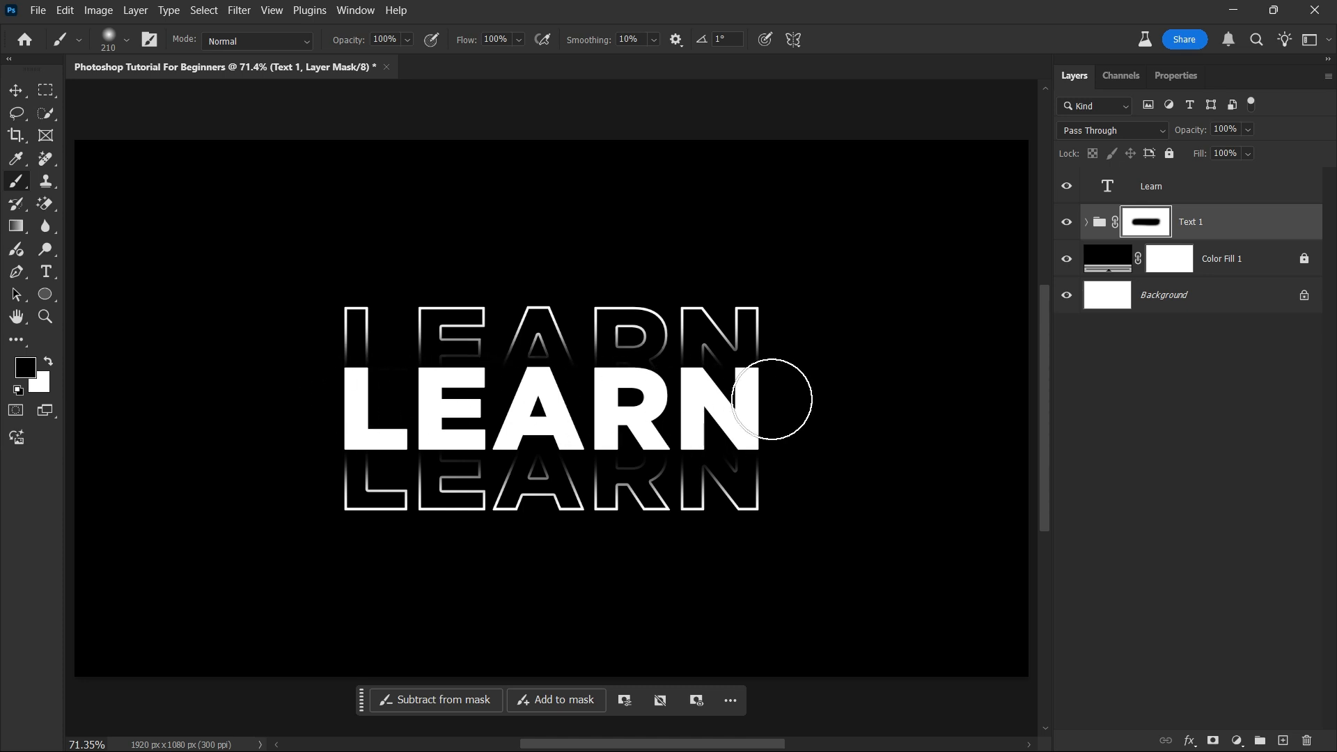
- Duplicate the masked Text 1 group and rename the duplicate "Text 2"
{"action": "left_click_drag", "start_coordinate": [1231, 228], "coordinate": [1283, 742]}
{"action": "double_click", "coordinate": [1199, 221]}
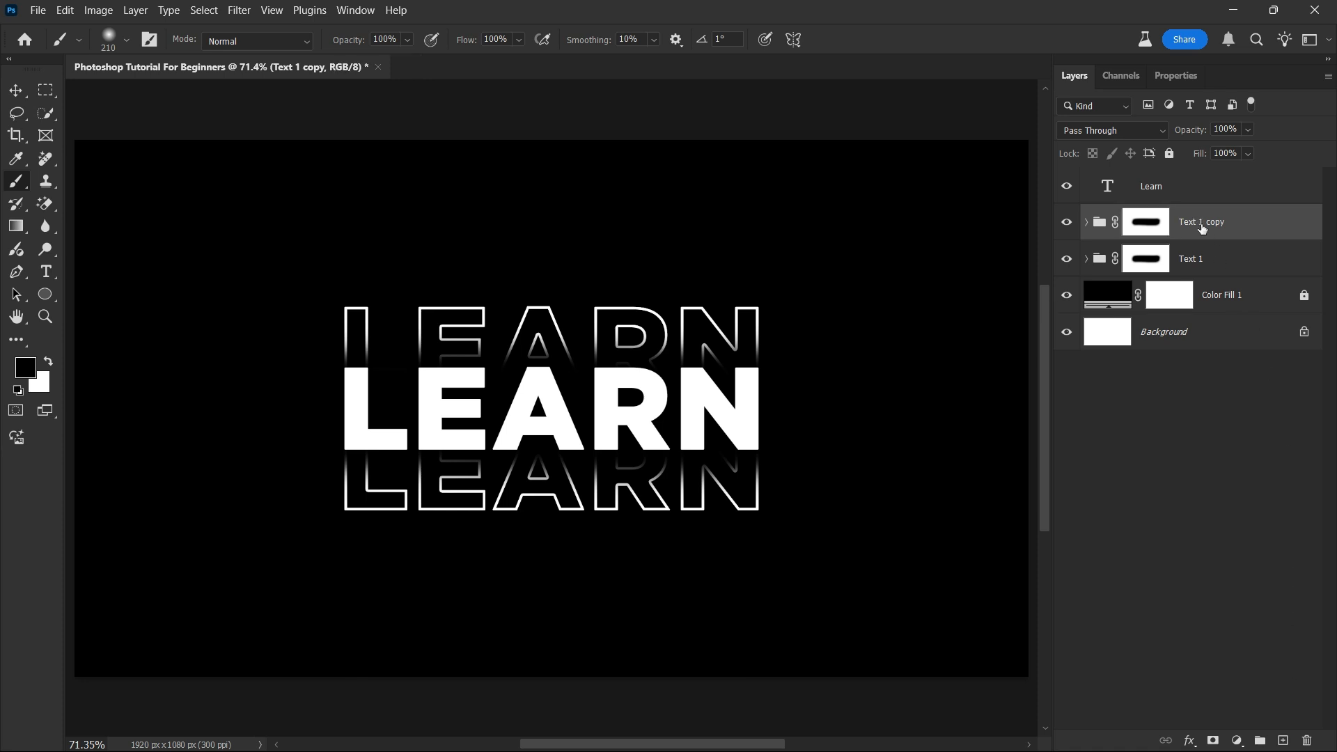
{"action": "left_click_drag", "start_coordinate": [1198, 221], "coordinate": [1225, 222]}
{"action": "key", "text": "BackSpace"}
- Move the upper outlined text in group Text 1 straight up until it overlaps only about the upper third of the outline beneath it
{"action": "left_click", "coordinate": [1236, 261]}
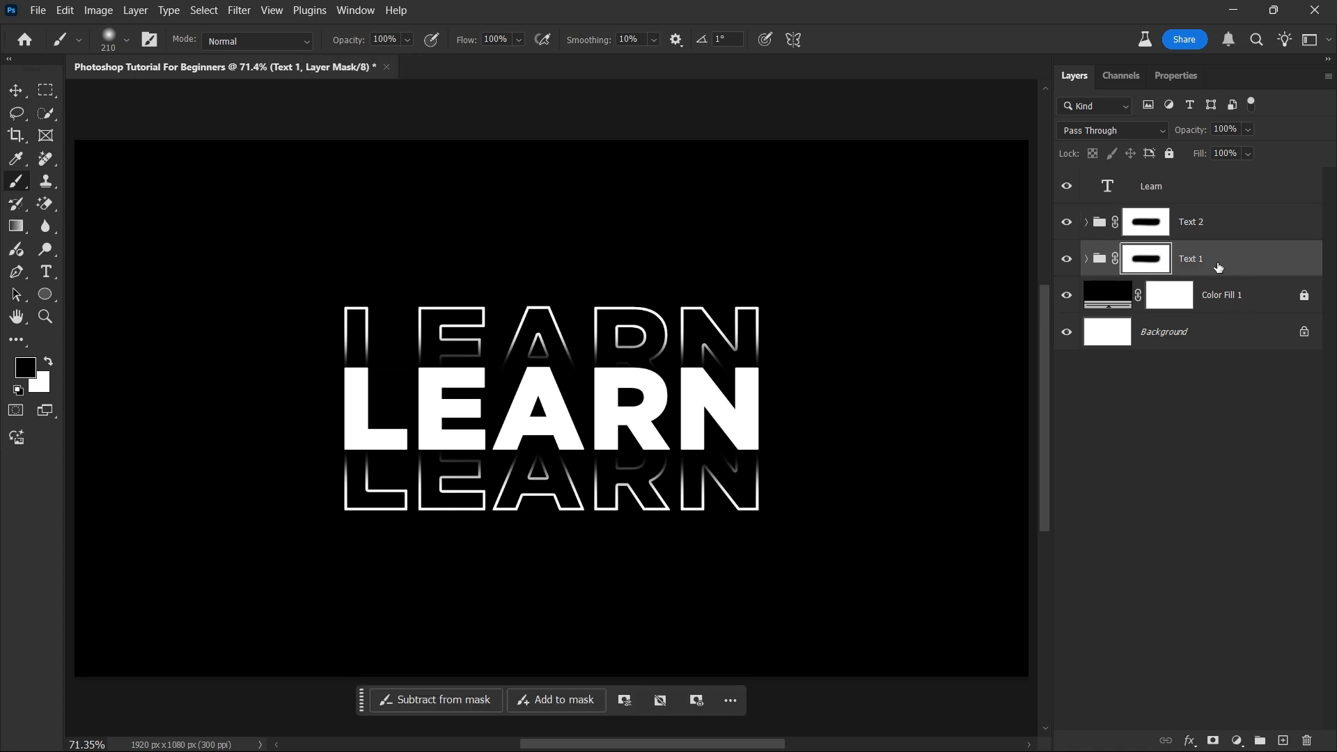
{"action": "left_click", "coordinate": [1088, 259]}
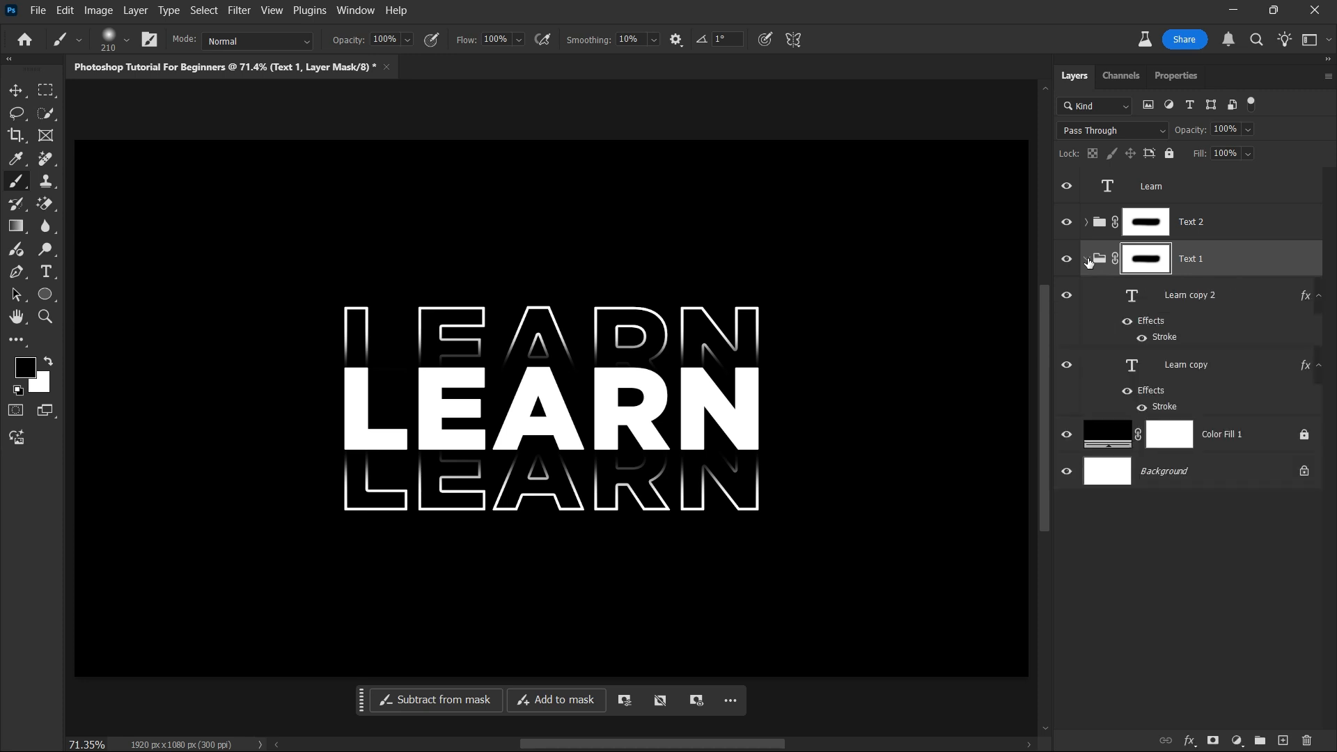
{"action": "left_click", "coordinate": [1196, 298]}
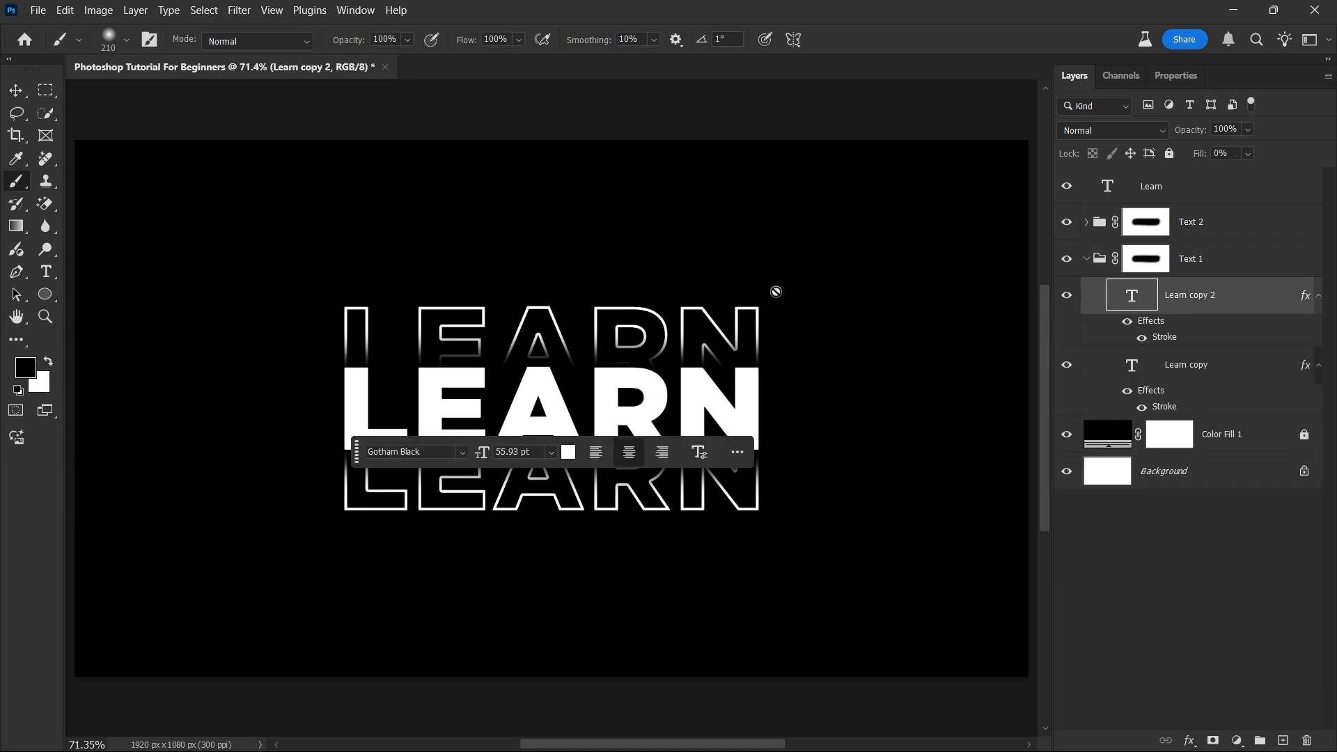
{"action": "left_click", "coordinate": [23, 99]}
{"action": "key", "text": "shift+Up"}
{"action": "key", "text": "shift+Up"}
{"action": "key", "text": "shift+Up"}
{"action": "key", "text": "shift+Up"}
{"action": "key", "text": "shift+Up"}
{"action": "key", "text": "shift+Up"}
{"action": "key", "text": "shift+Up"}
{"action": "key", "text": "shift+Up"}
{"action": "key", "text": "shift+Up"}
{"action": "key", "text": "shift+Up"}
{"action": "key", "text": "shift+Up"}
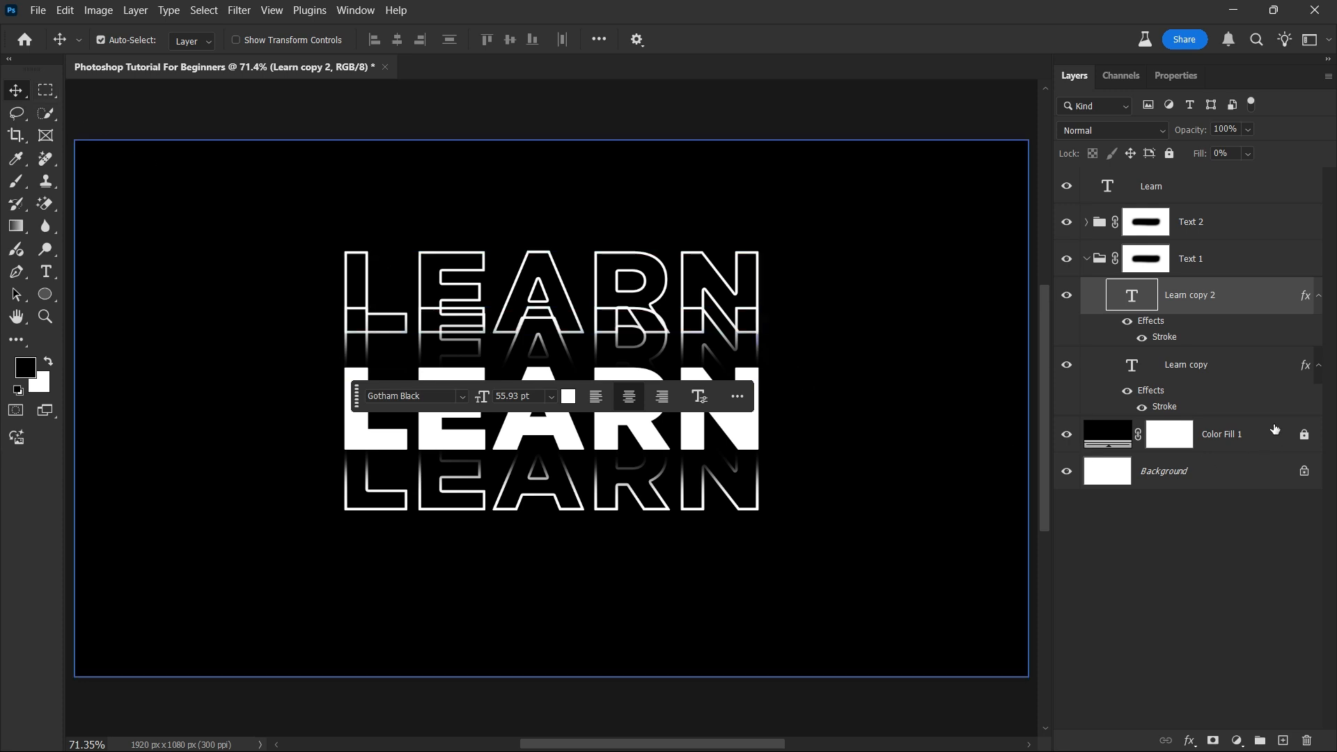
- Move the lower outlined text in group Text 1 straight down by the same distance, and collapse the group
{"action": "left_click", "coordinate": [1283, 379]}
{"action": "key", "text": "shift+Down"}
{"action": "key", "text": "shift+Down"}
{"action": "key", "text": "shift+Down"}
{"action": "key", "text": "shift+Down"}
{"action": "key", "text": "shift+Down"}
{"action": "key", "text": "shift+Down"}
{"action": "key", "text": "shift+Down"}
{"action": "key", "text": "shift+Down"}
{"action": "key", "text": "shift+Down"}
{"action": "key", "text": "shift+Down"}
{"action": "key", "text": "shift+Down"}
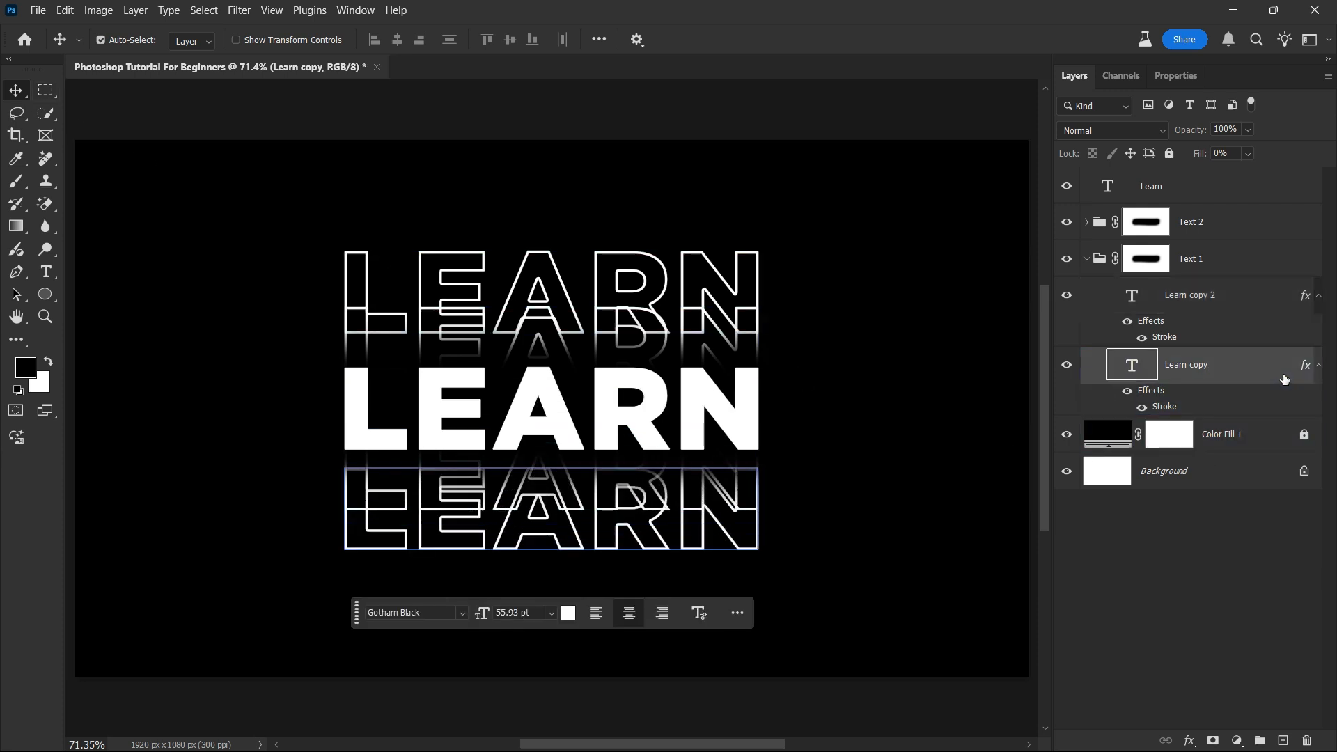
{"action": "left_click", "coordinate": [1131, 287]}
{"action": "left_click", "coordinate": [1091, 272]}
{"action": "left_click", "coordinate": [1087, 261]}
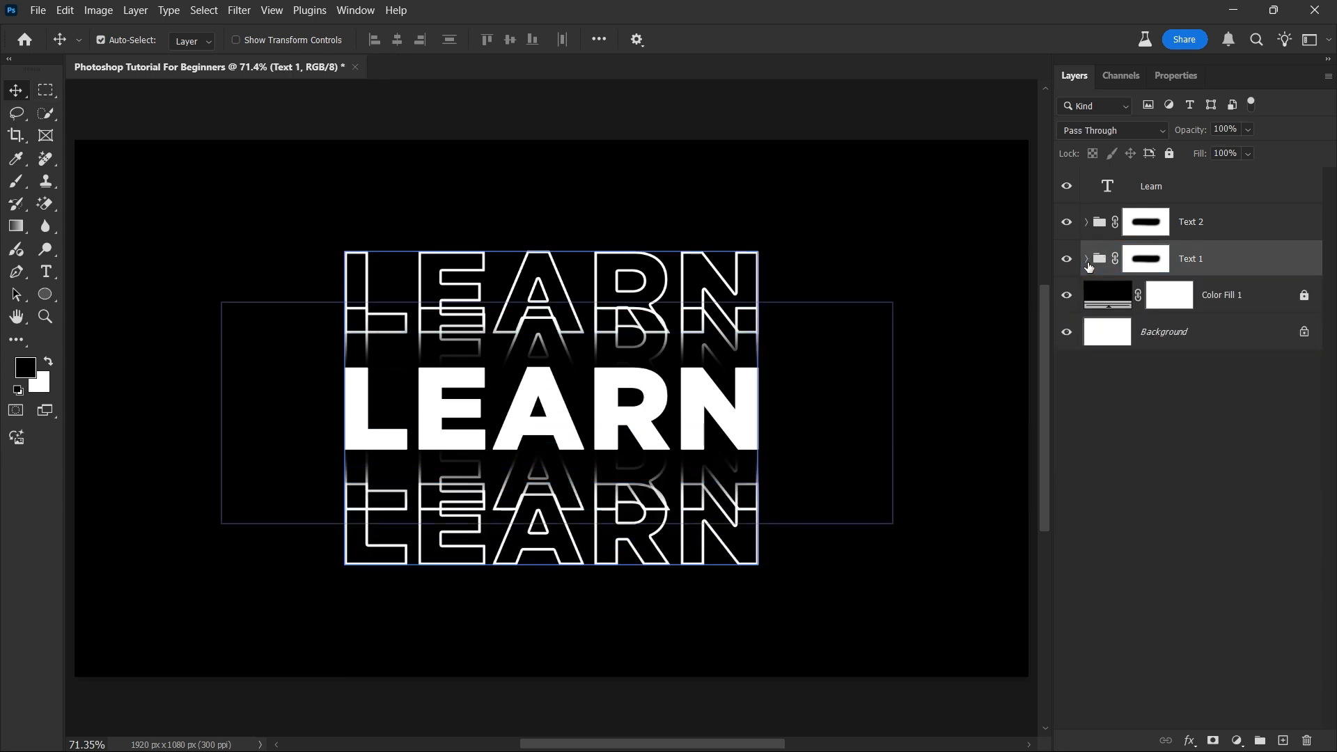
- Paint black on the Text 1 group's mask to fade the outer outlined copies where they overlap the inner ones, above and below
{"action": "left_click", "coordinate": [1142, 265]}
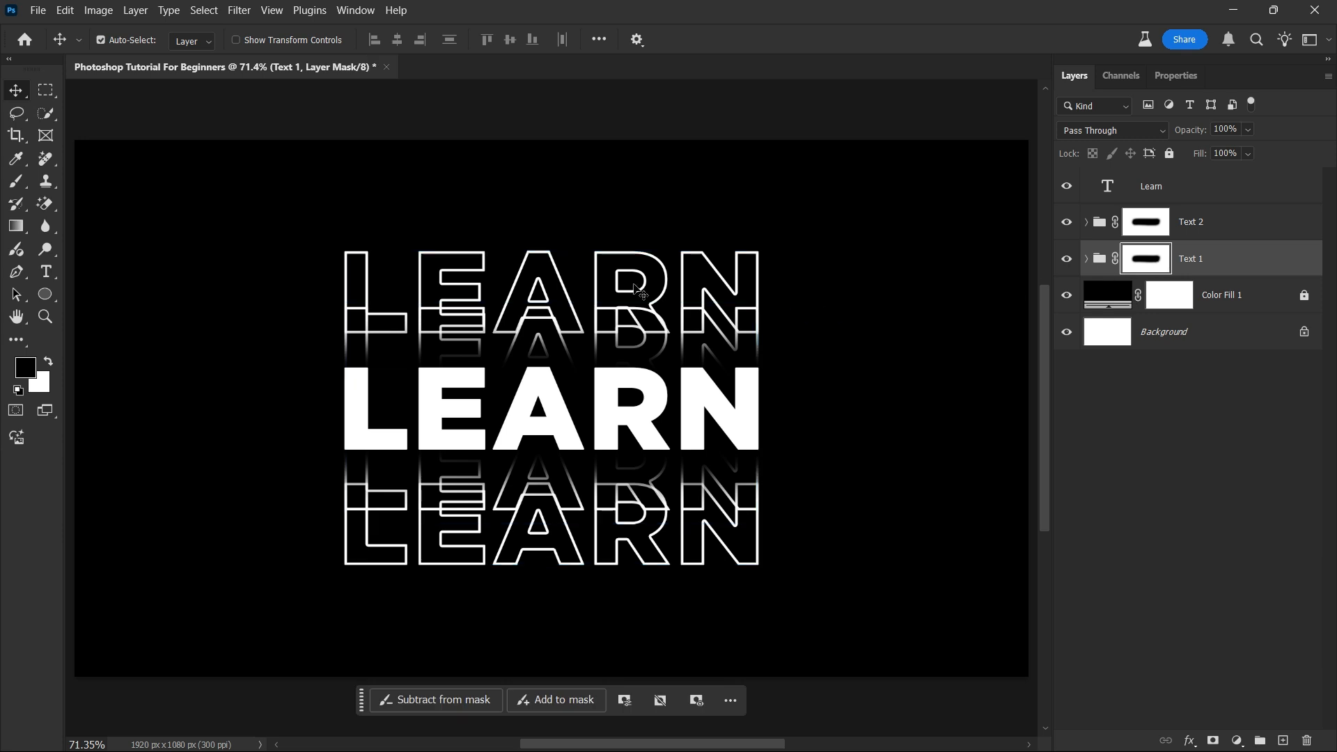
{"action": "left_click", "coordinate": [17, 183]}
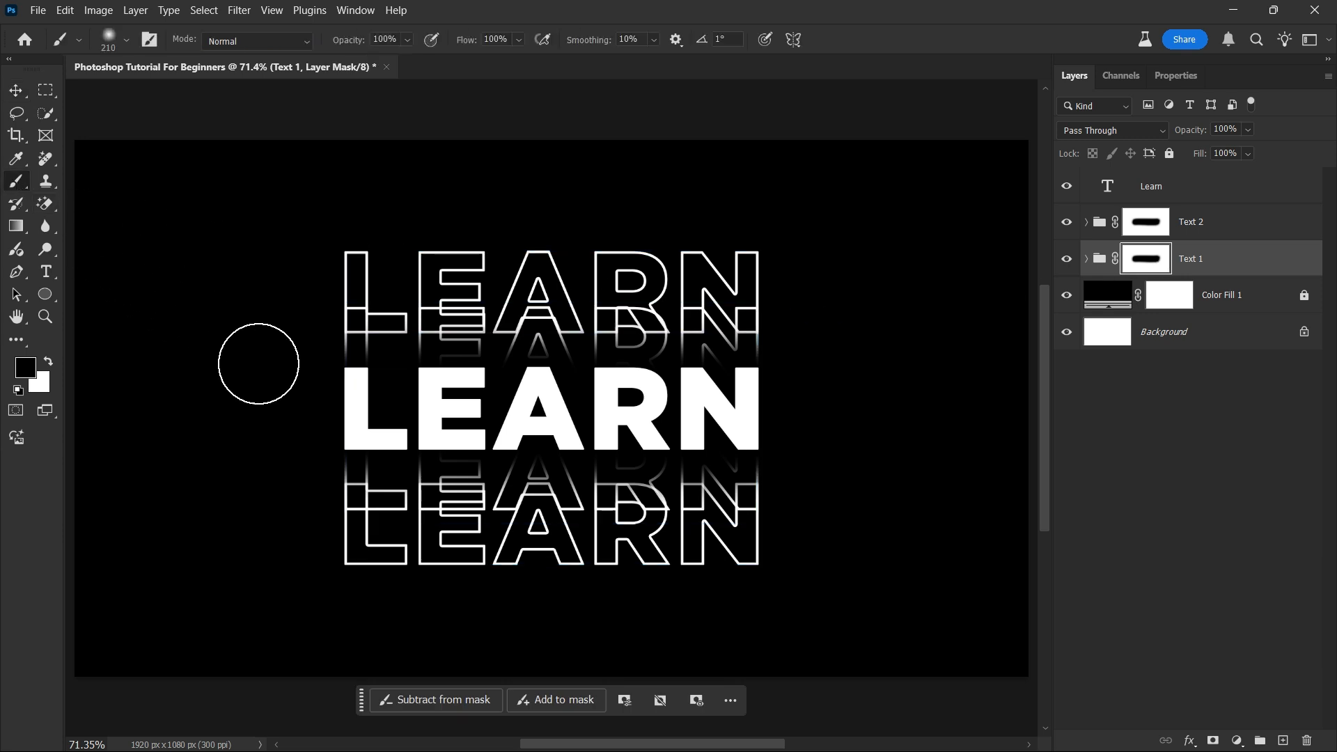
{"action": "mouse_move", "coordinate": [415, 341]}
{"action": "left_mouse_down"}
{"action": "mouse_move", "coordinate": [325, 328]}
{"action": "mouse_move", "coordinate": [545, 347]}
{"action": "mouse_move", "coordinate": [530, 346]}
{"action": "mouse_move", "coordinate": [781, 321]}
{"action": "mouse_move", "coordinate": [261, 332]}
{"action": "left_mouse_up"}
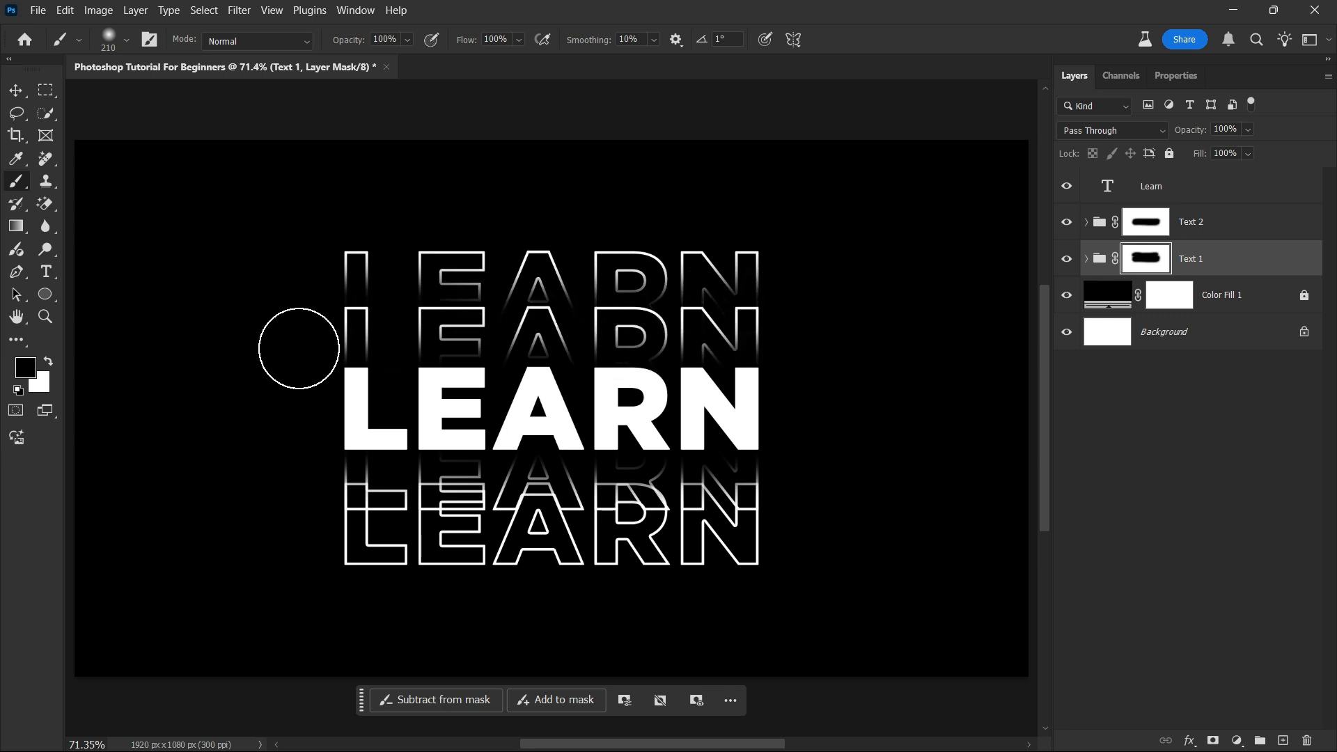
{"action": "left_click", "coordinate": [325, 499]}
{"action": "left_click_drag", "start_coordinate": [763, 505], "coordinate": [791, 484]}
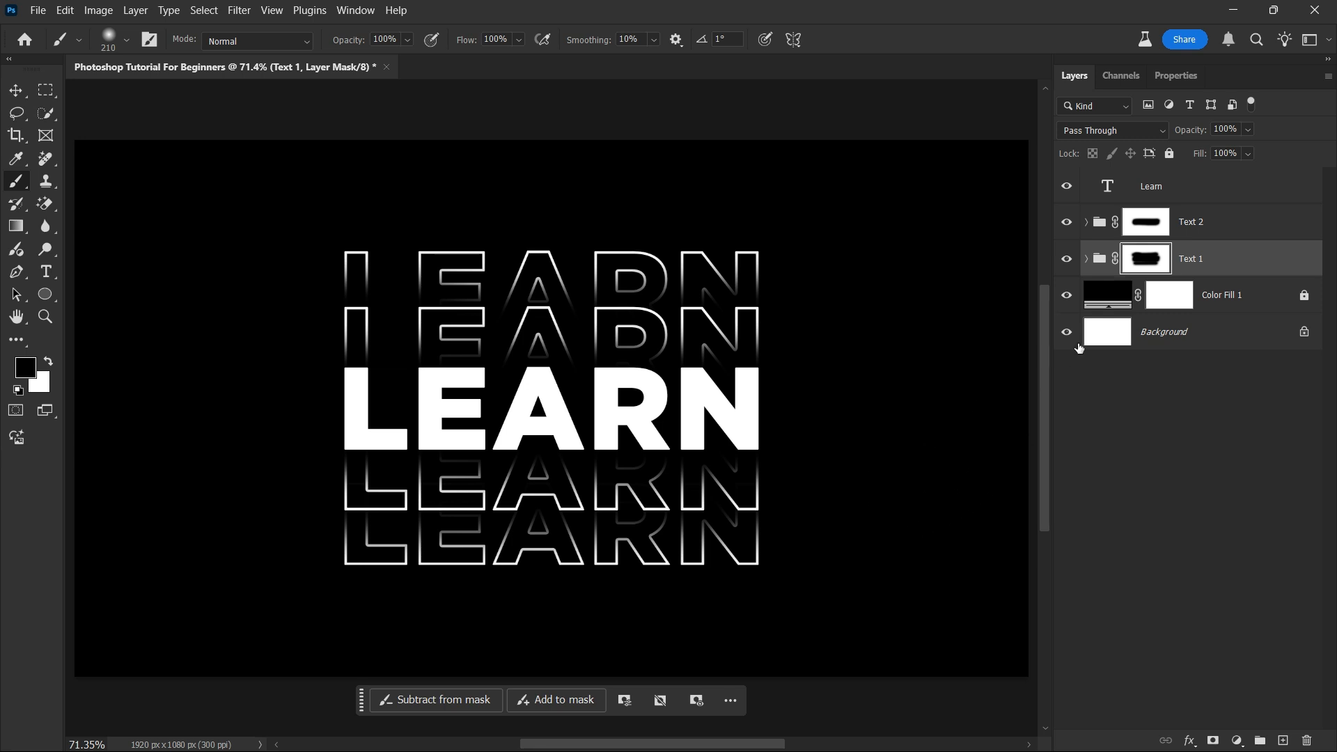
- Group Text 1 and Text 2 together under the name "Both Text"
{"action": "left_click", "coordinate": [1215, 230]}
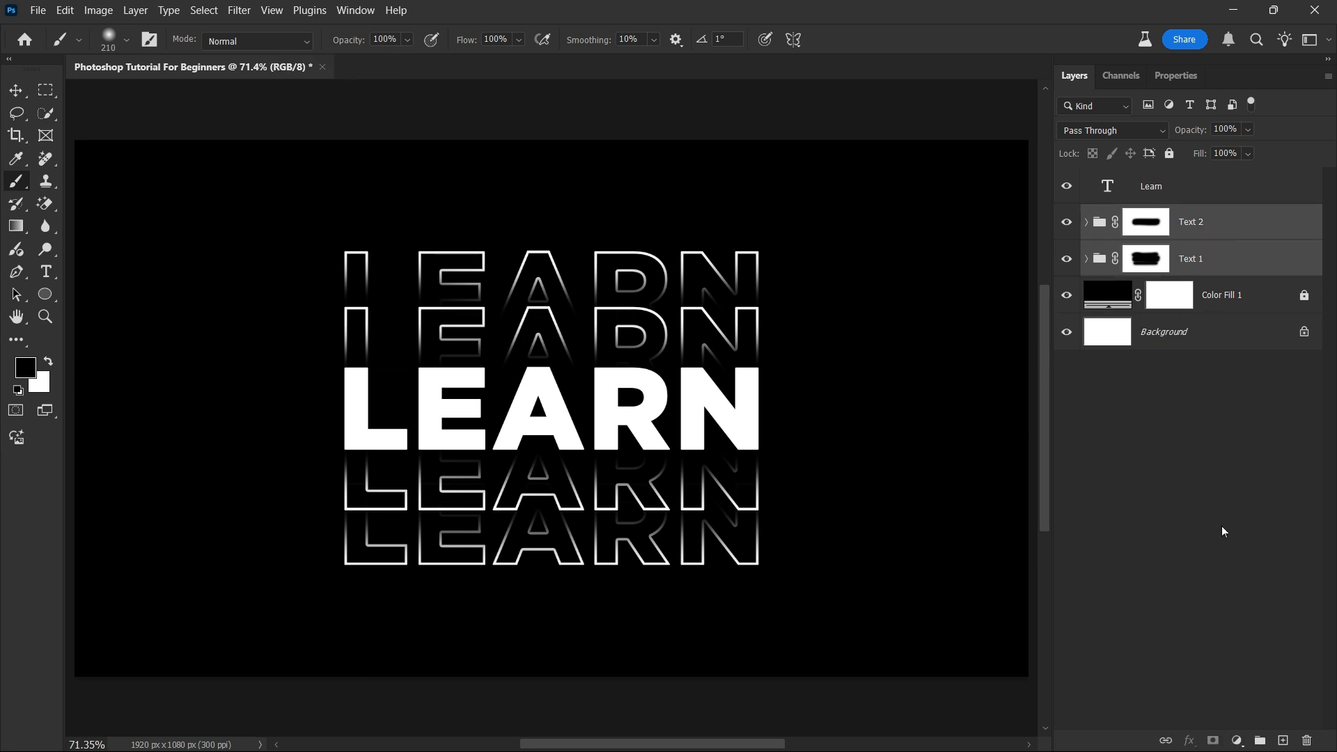
{"action": "left_click", "coordinate": [1259, 740]}
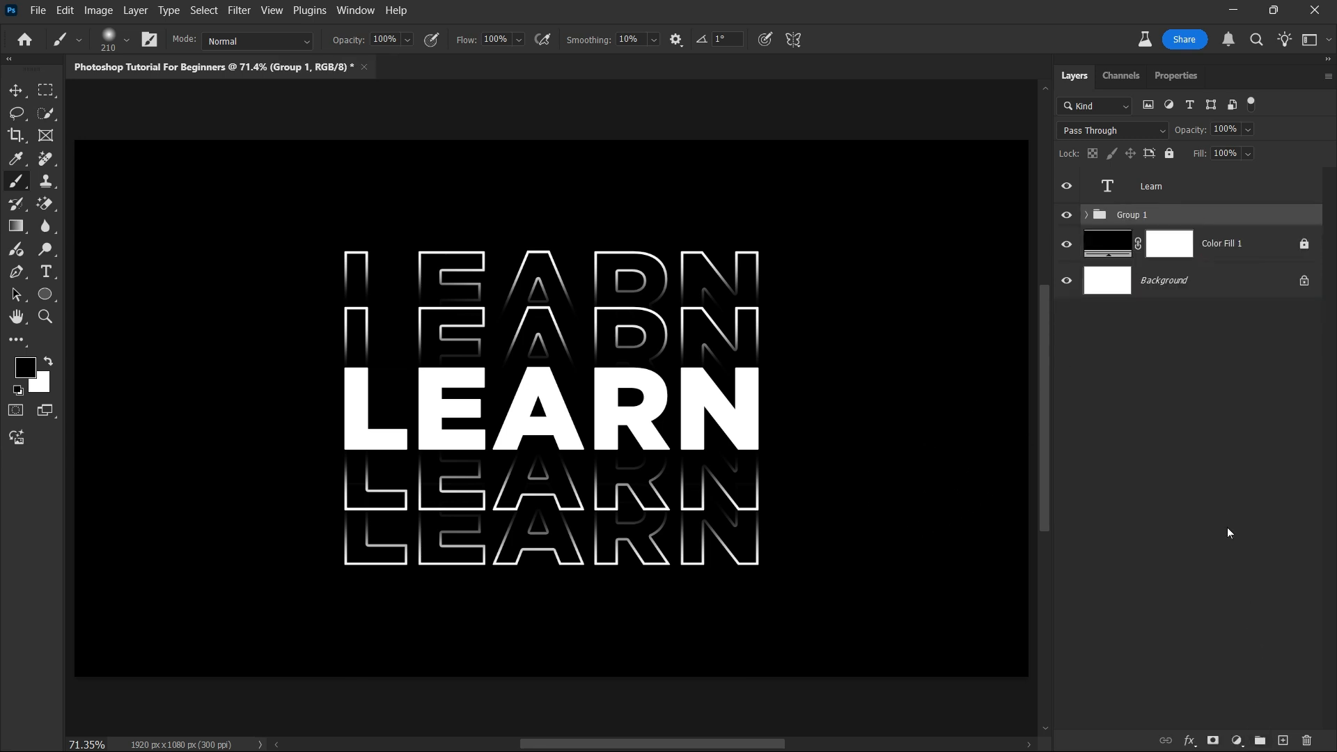
{"action": "double_click", "coordinate": [1138, 217]}
{"action": "type", "text": "Both Text"}
{"action": "key", "text": "Return"}
- Add a Gradient Overlay to the Both Text group and set the gradient's color stop at location 0 to magenta ff00d2
{"action": "left_click", "coordinate": [1188, 743]}
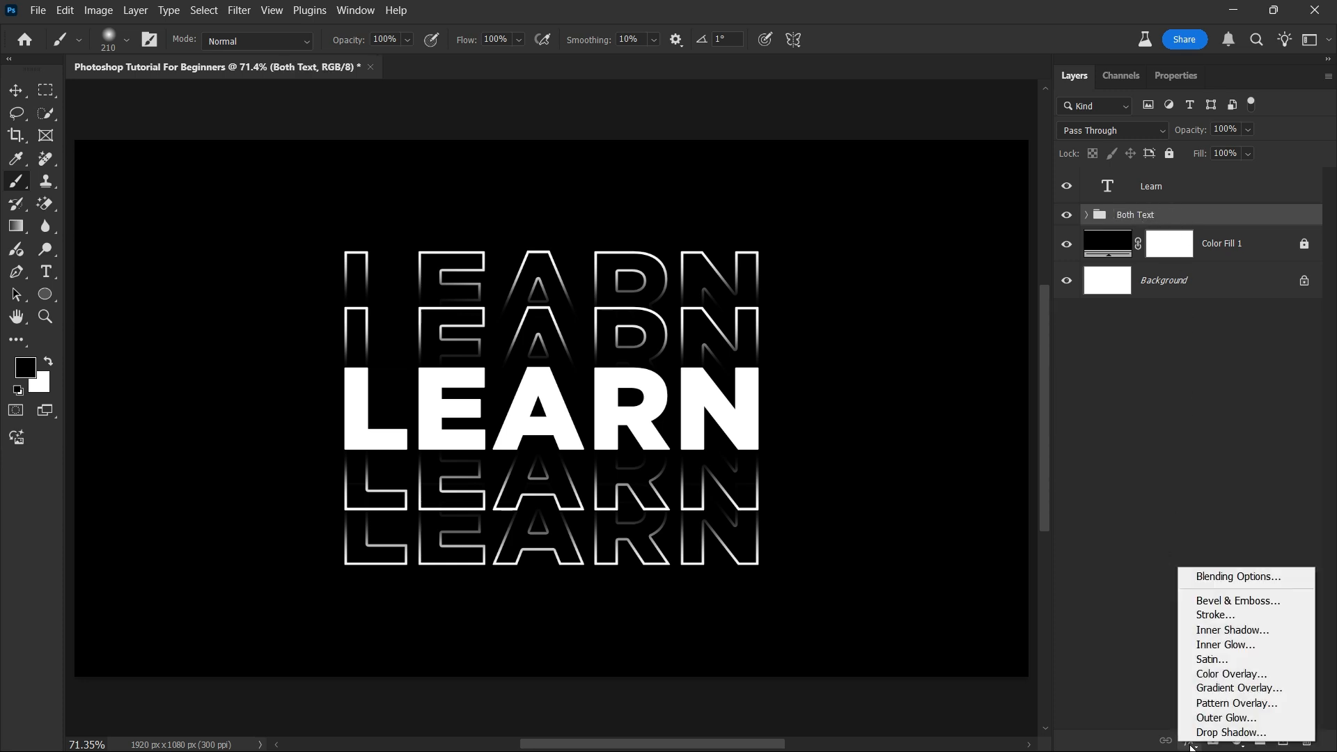
{"action": "left_click", "coordinate": [1259, 689]}
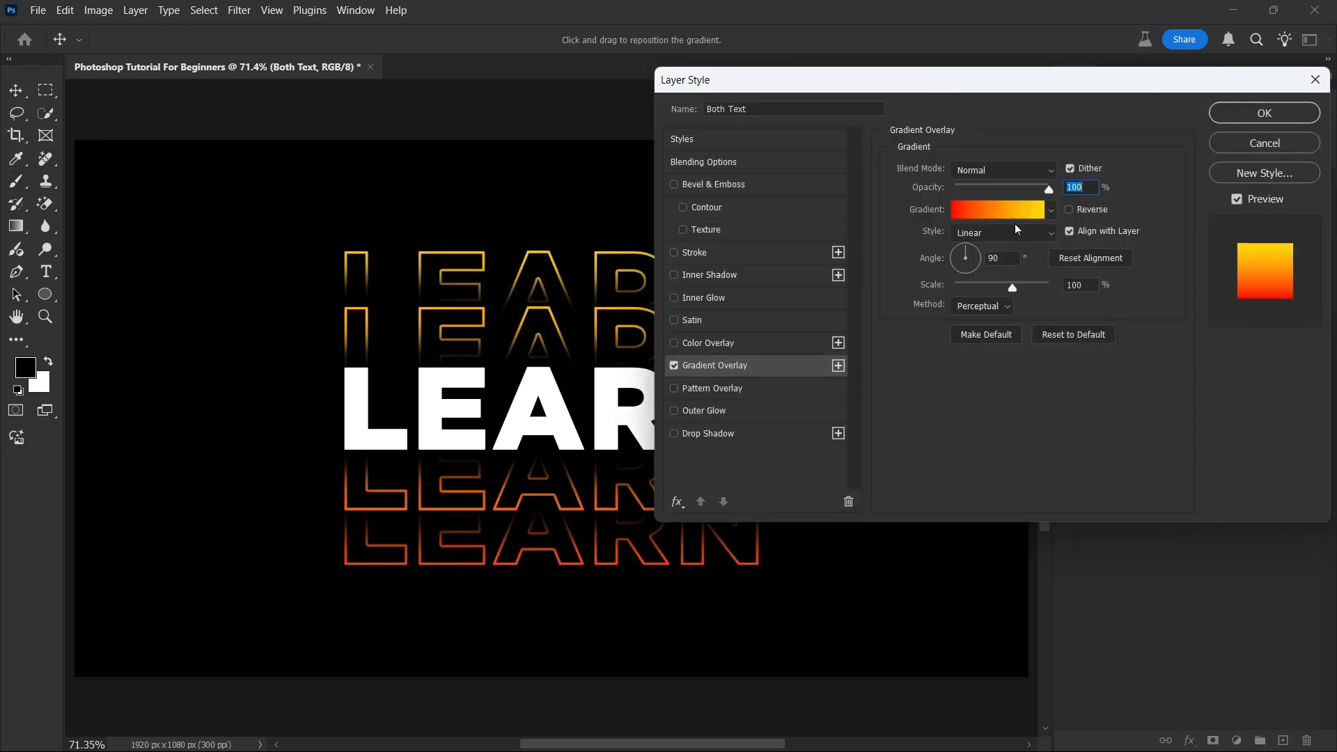
{"action": "left_click", "coordinate": [975, 209]}
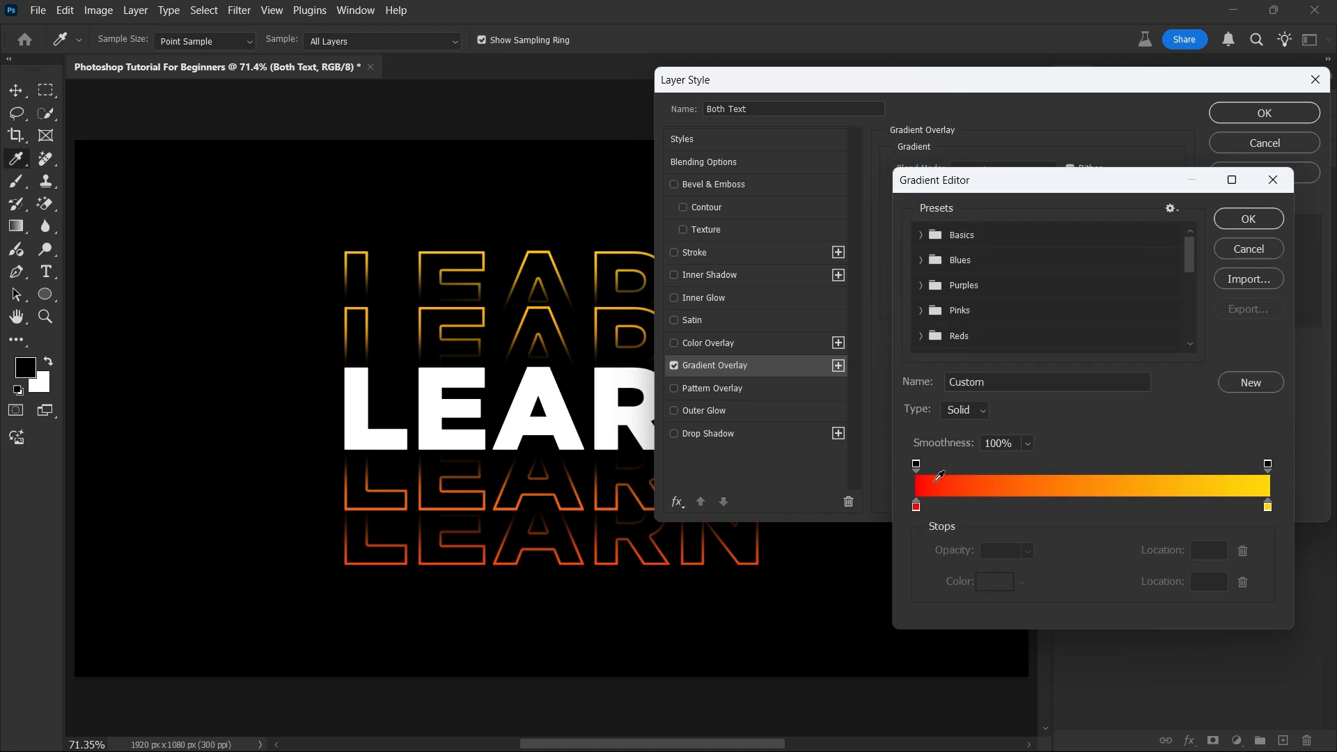
{"action": "double_click", "coordinate": [916, 508]}
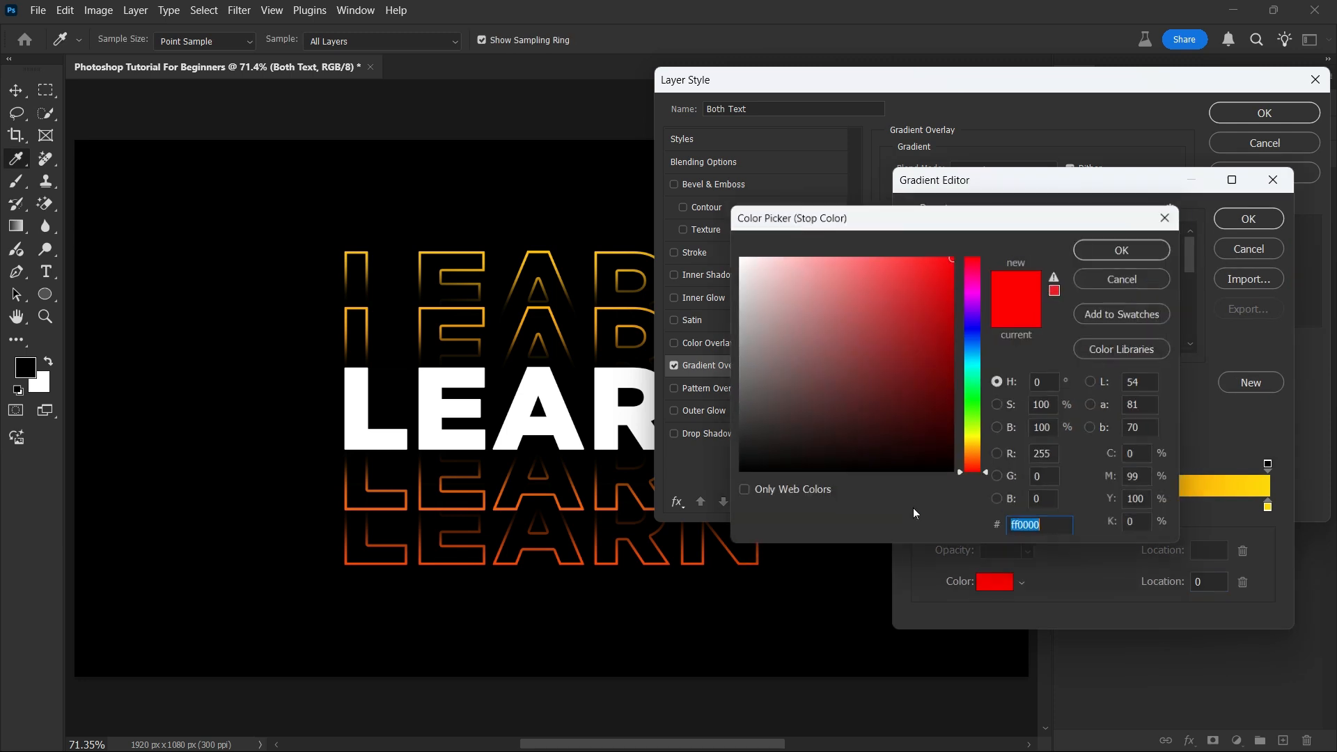
{"action": "left_click", "coordinate": [974, 286]}
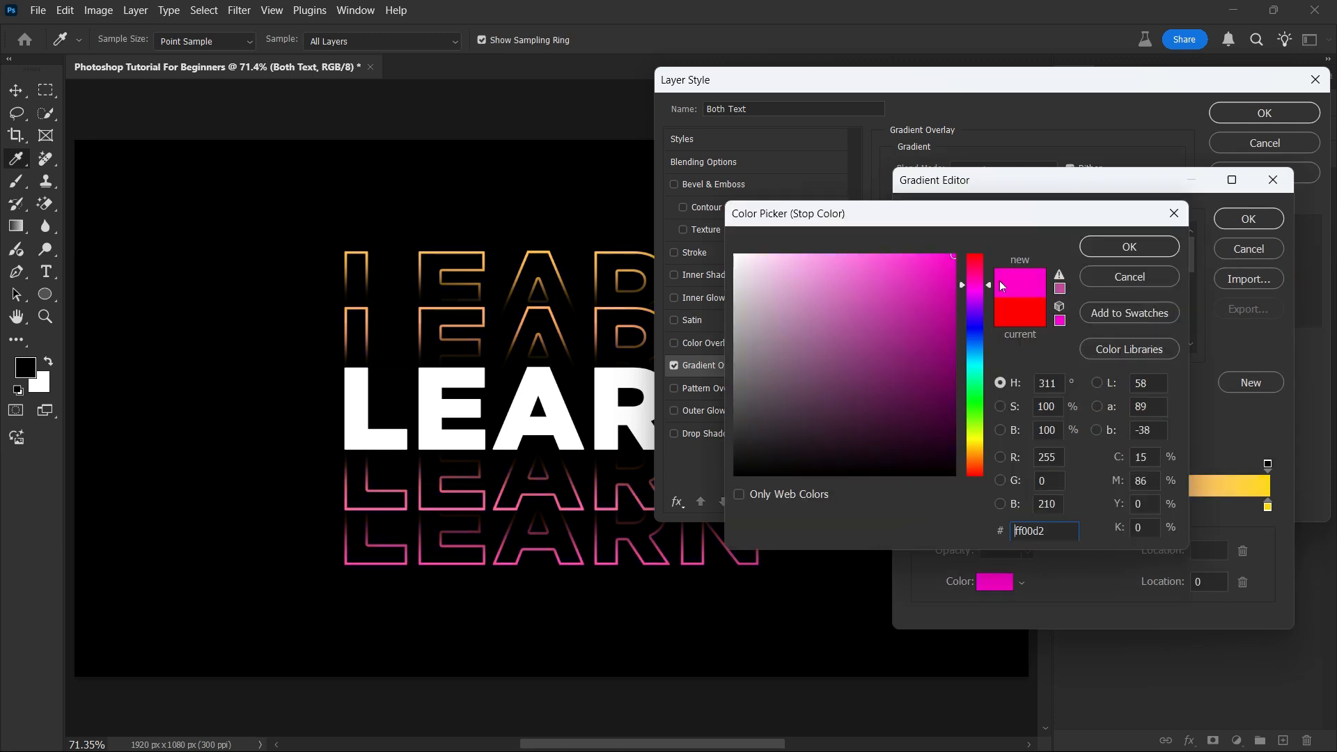
{"action": "left_click", "coordinate": [1114, 246]}
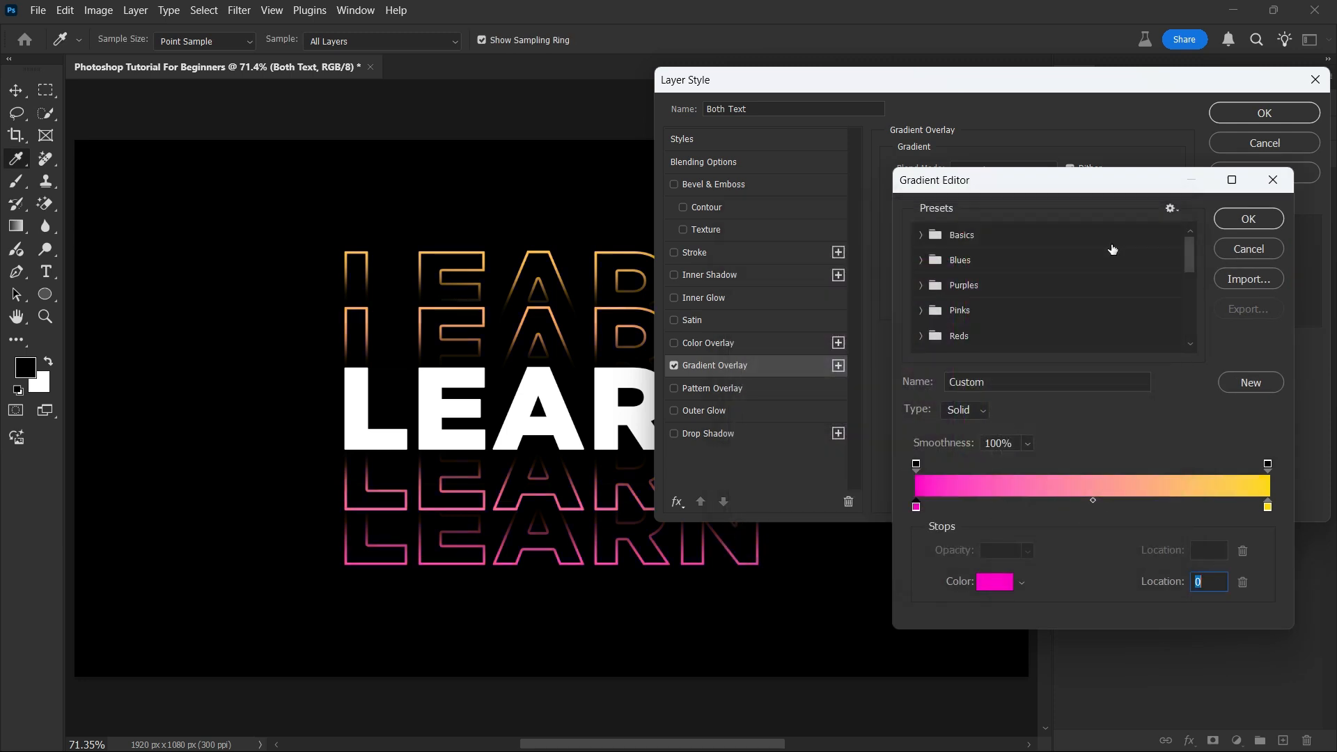
- Set the gradient's color stop at location 100 to cyan 00e4ff and apply the Gradient Overlay
{"action": "double_click", "coordinate": [1267, 508]}
{"action": "left_click_drag", "start_coordinate": [772, 293], "coordinate": [733, 261]}
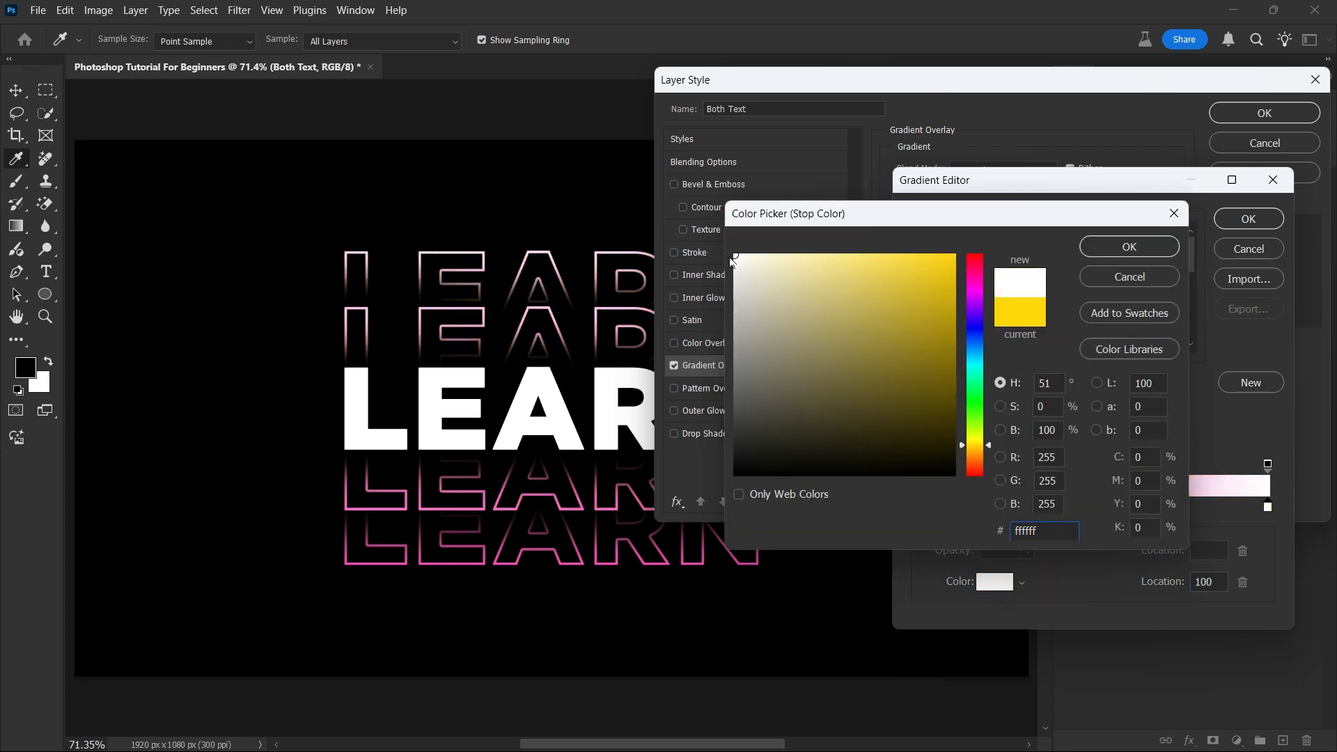
{"action": "left_click", "coordinate": [954, 255]}
{"action": "mouse_move", "coordinate": [970, 274]}
{"action": "left_mouse_down"}
{"action": "mouse_move", "coordinate": [978, 401]}
{"action": "mouse_move", "coordinate": [981, 362]}
{"action": "left_mouse_up"}
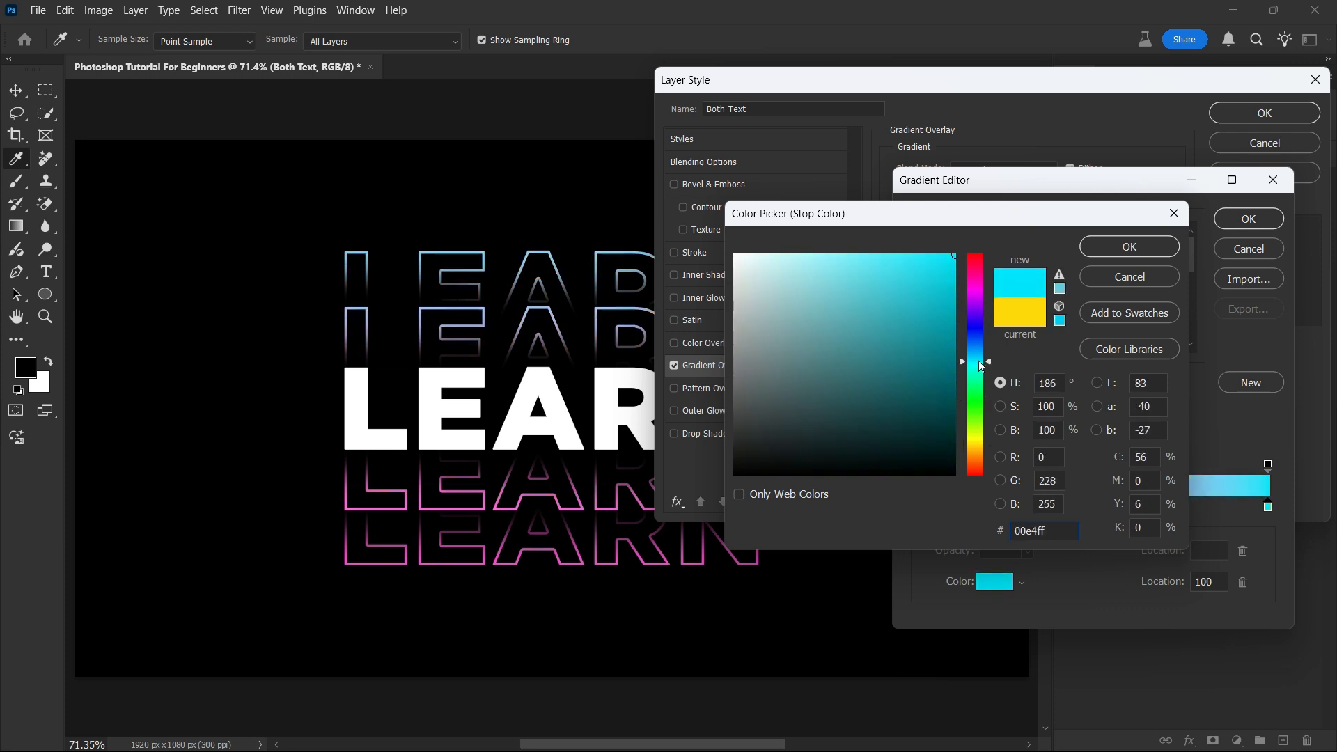
{"action": "left_click", "coordinate": [1160, 252]}
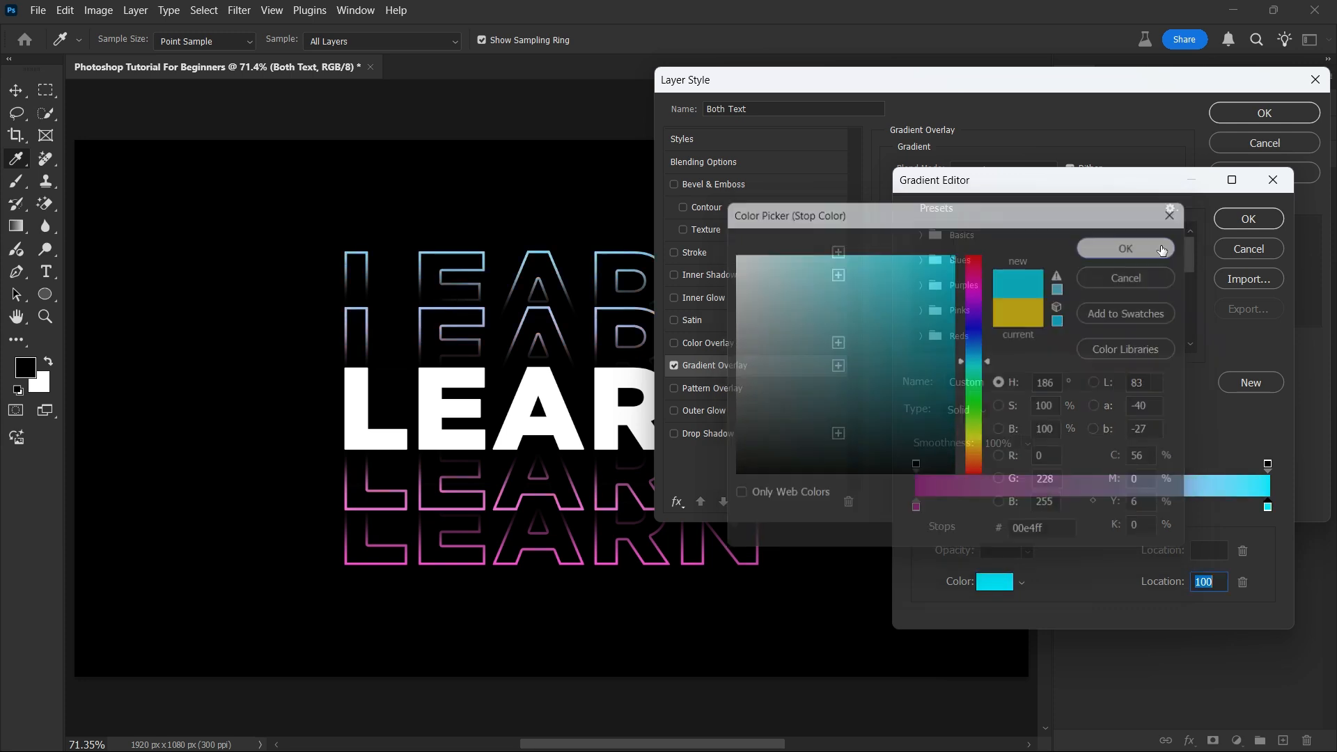
{"action": "left_click", "coordinate": [1249, 219]}
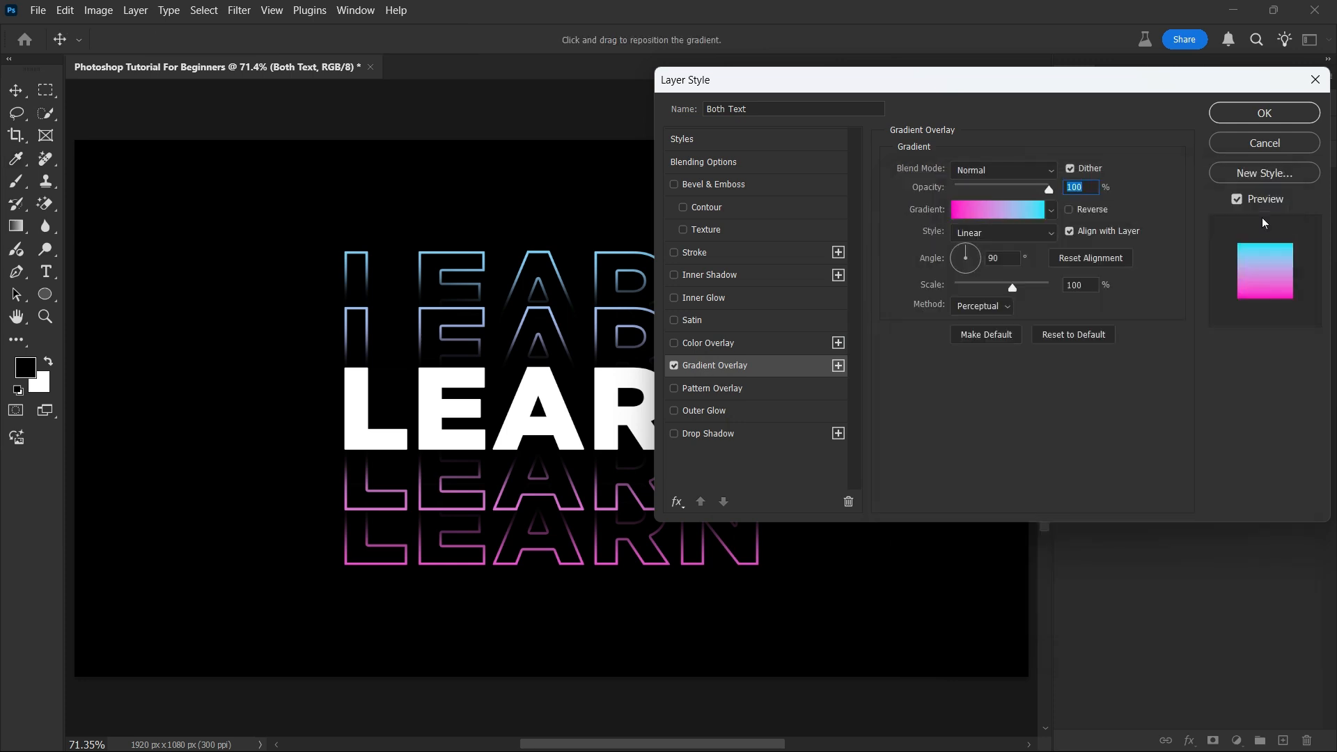
{"action": "left_click", "coordinate": [1083, 173]}
{"action": "left_click", "coordinate": [1083, 172]}
{"action": "left_click", "coordinate": [1256, 117]}
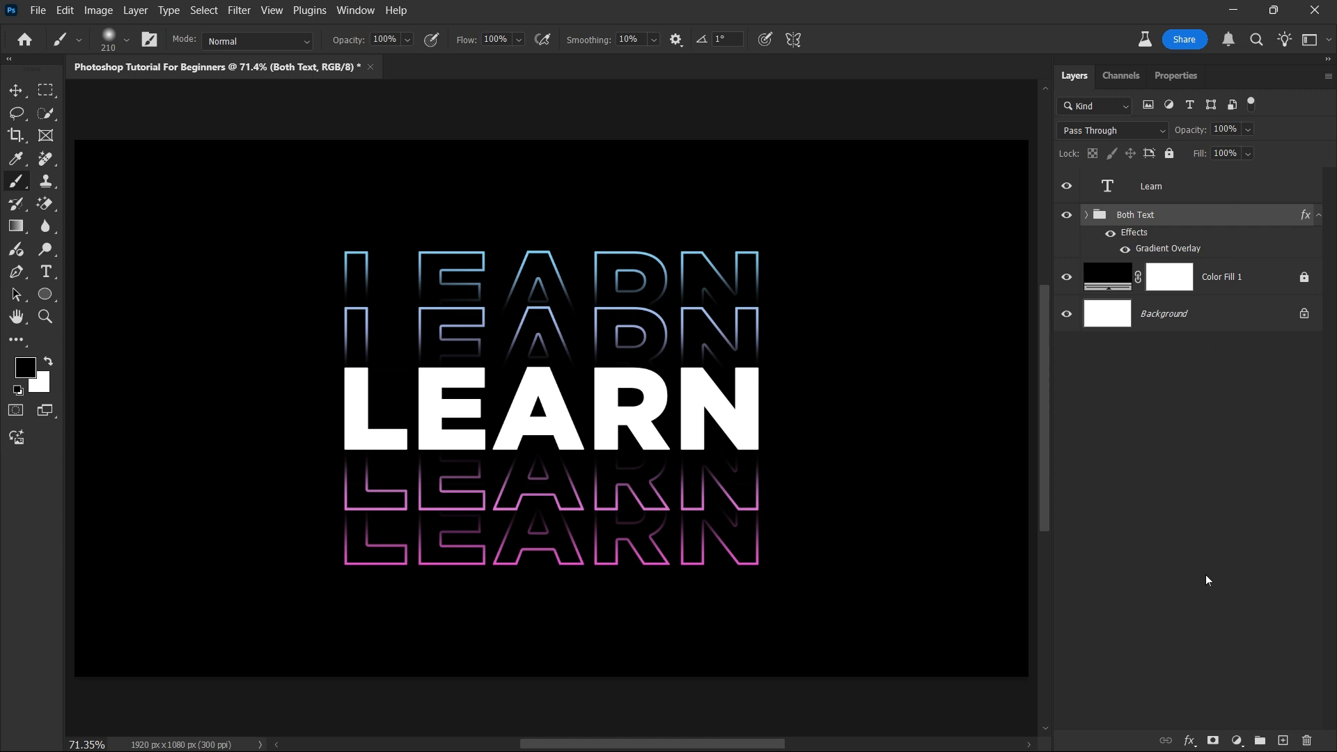
- Add a Hue/Saturation adjustment layer above the Both Text group with hue -113 and saturation 0
{"action": "left_click", "coordinate": [1239, 743]}
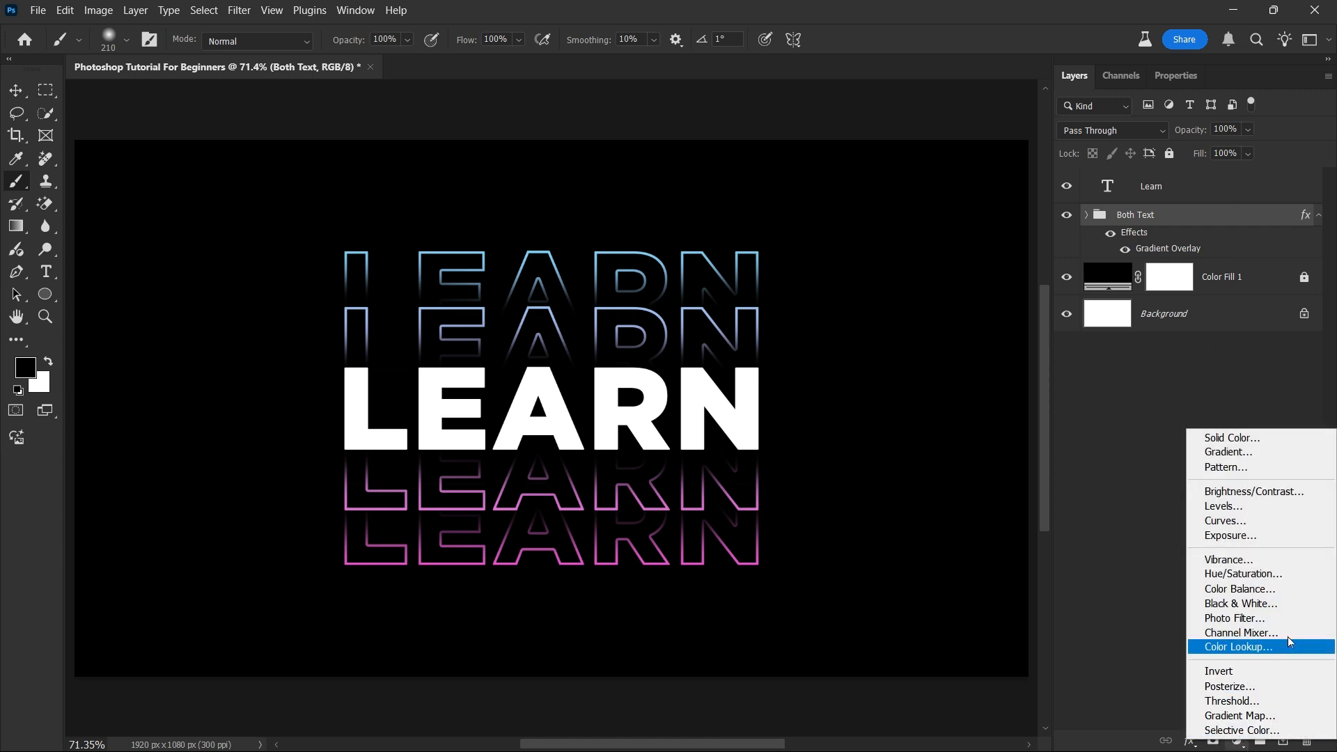
{"action": "left_click", "coordinate": [1315, 578]}
{"action": "left_click", "coordinate": [1079, 174]}
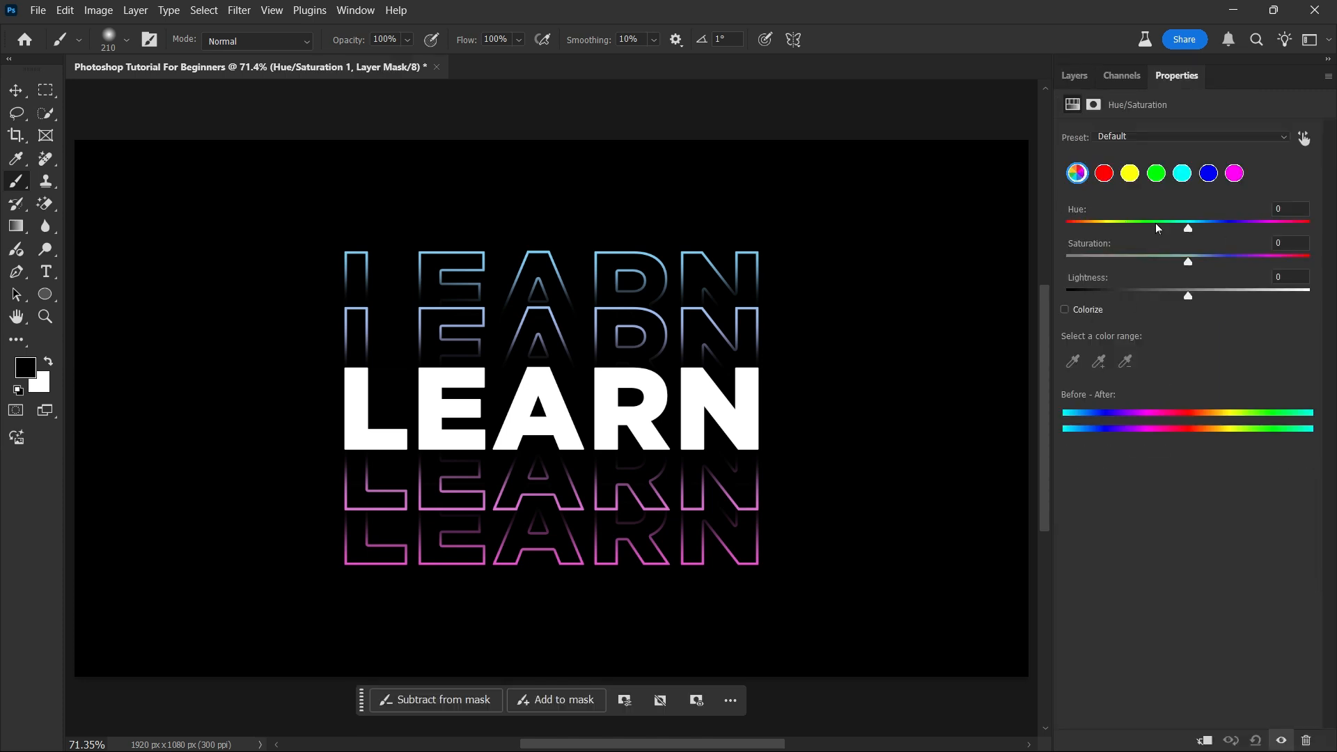
{"action": "left_click_drag", "start_coordinate": [1202, 230], "coordinate": [1047, 261]}
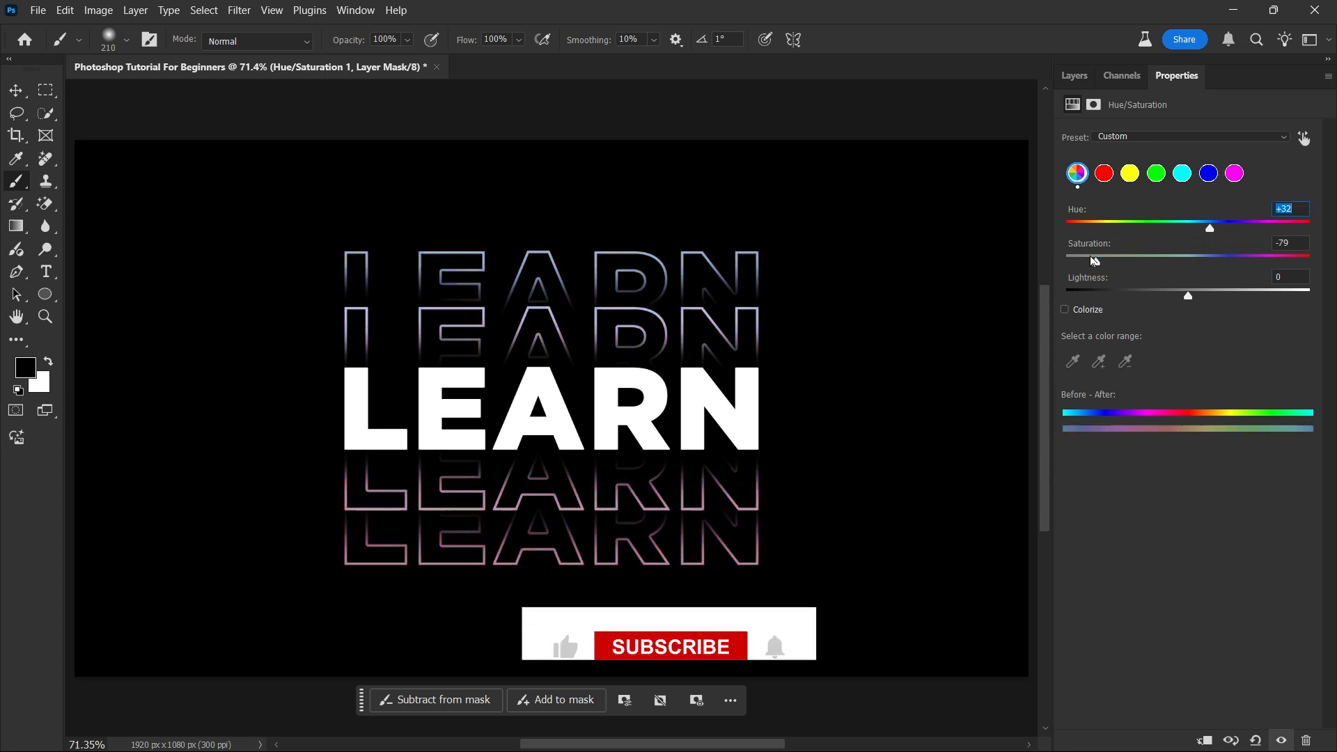
{"action": "key", "text": "Tab"}
{"action": "type", "text": "0"}
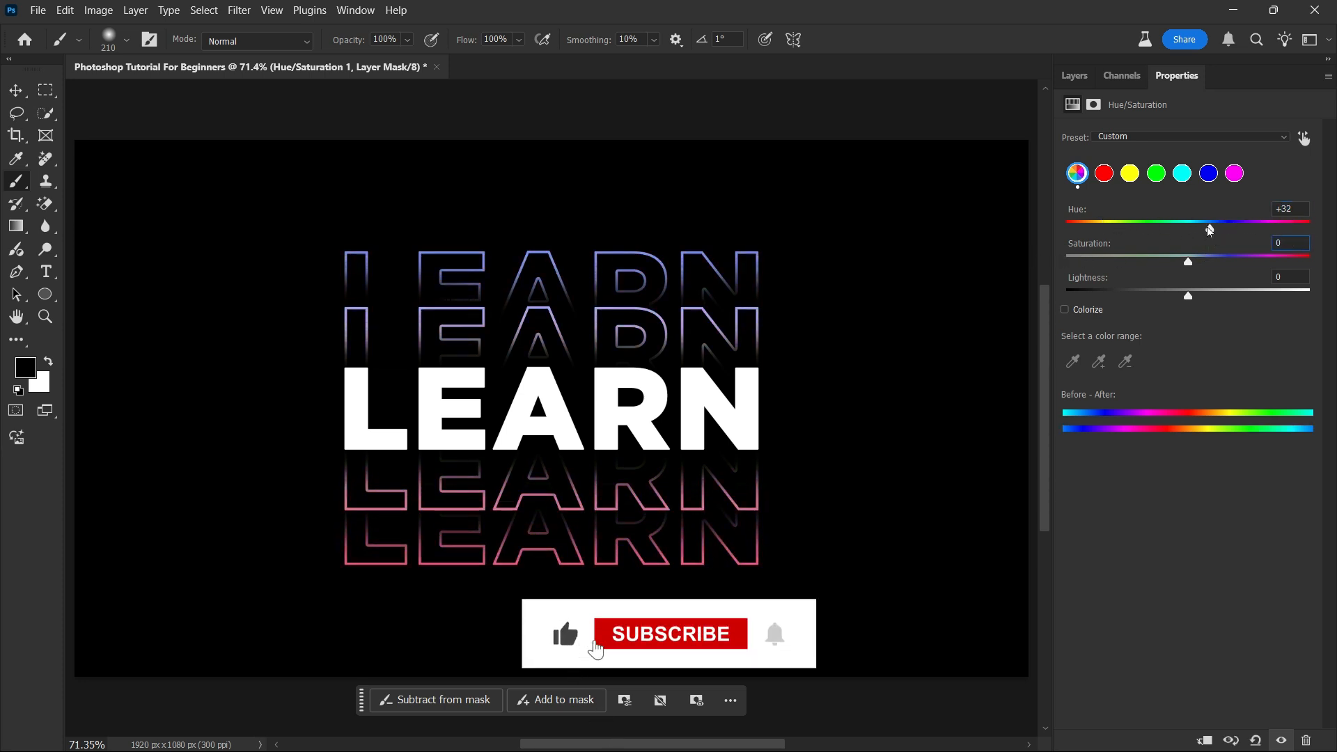
{"action": "left_click_drag", "start_coordinate": [1210, 230], "coordinate": [1112, 230]}
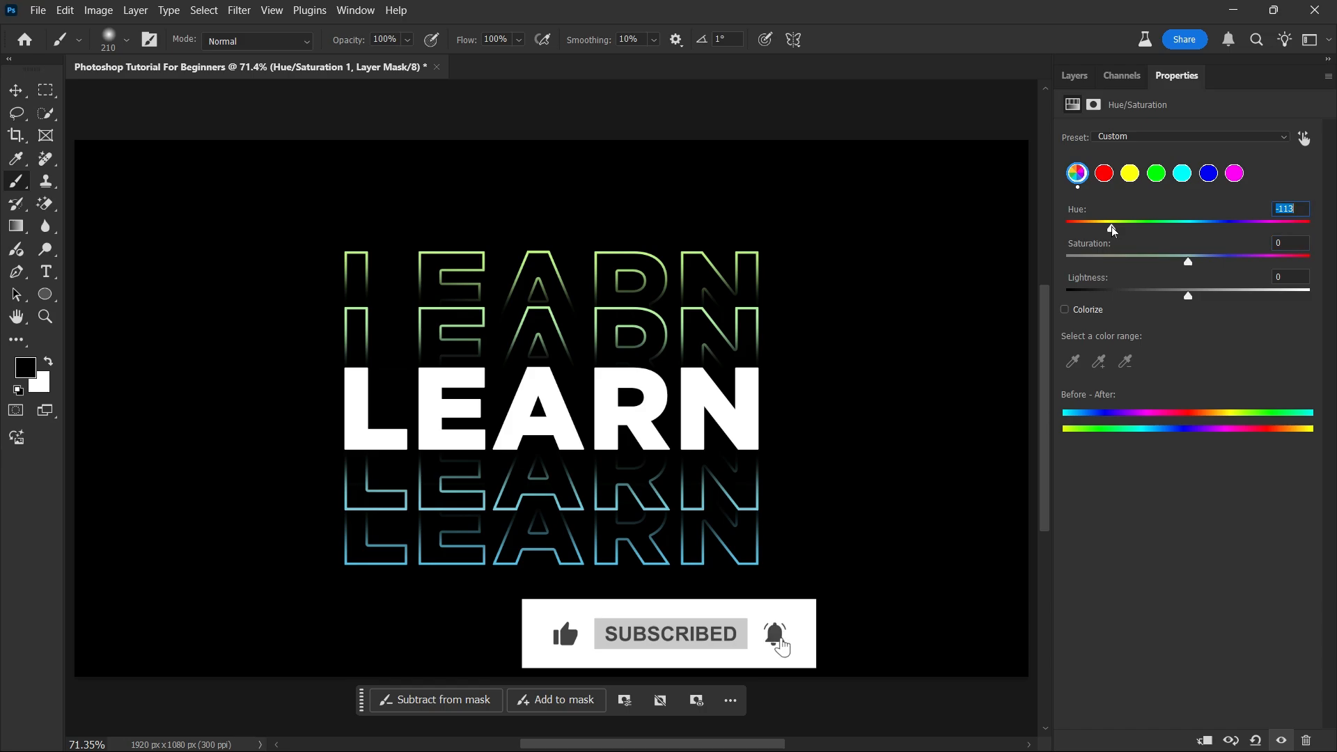